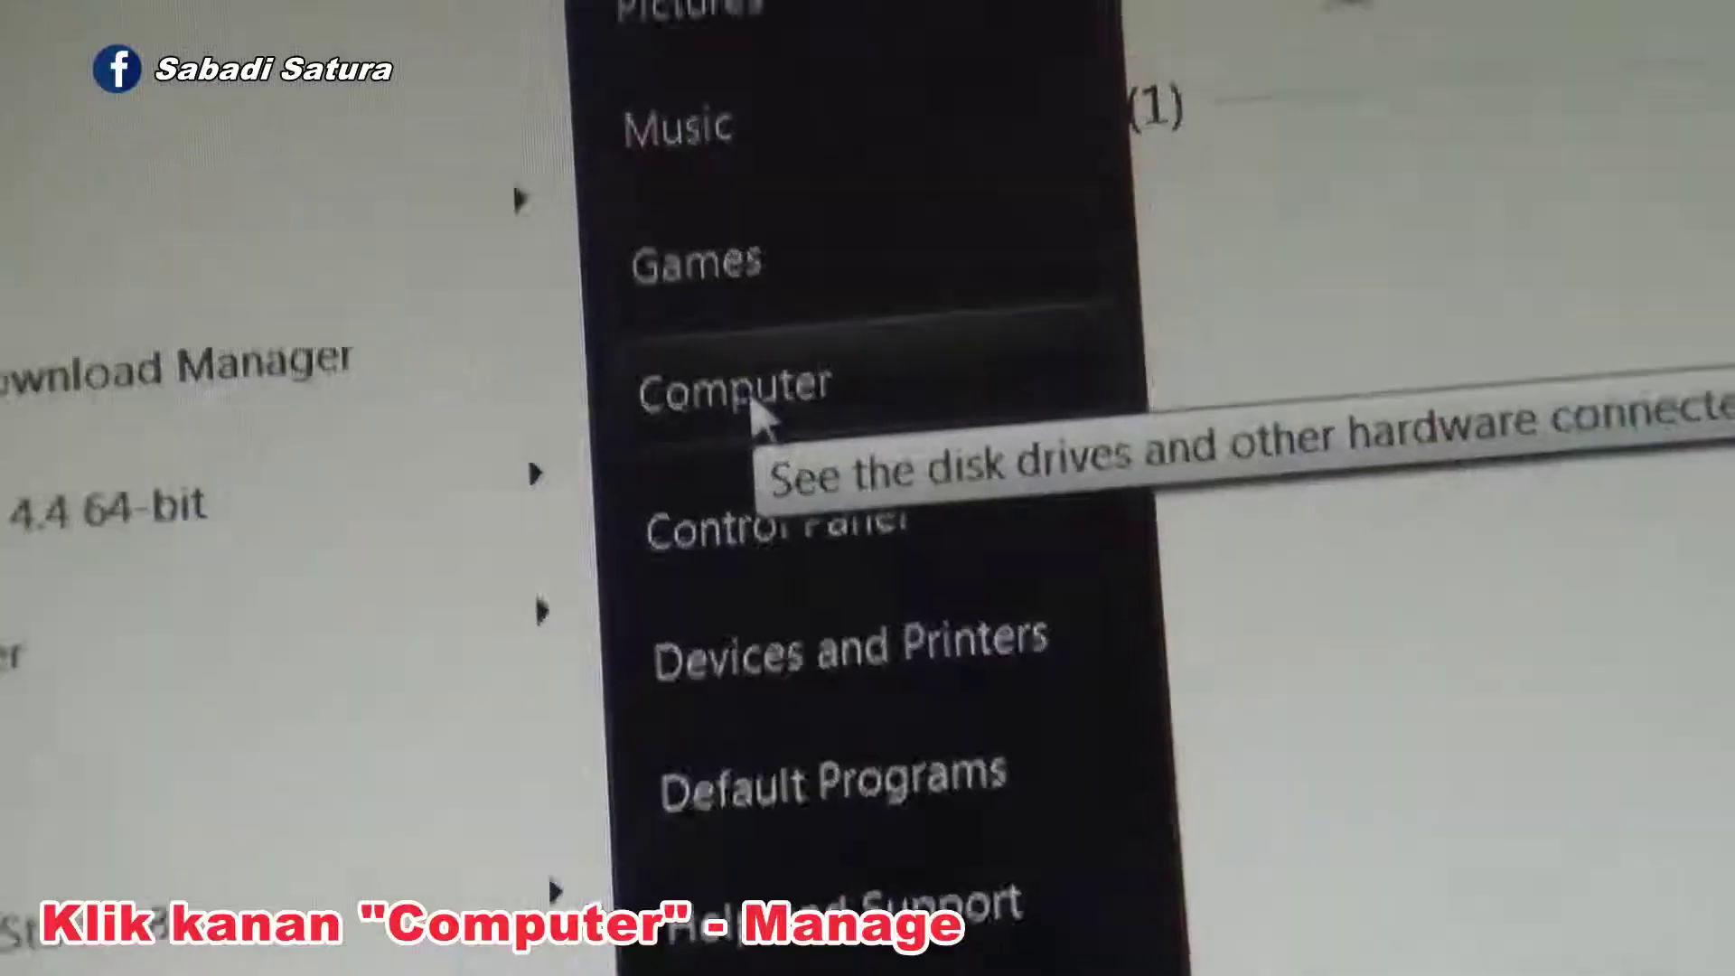
Open Disk Management in the computer's management console and initialize Disk 1 with the MBR (Master Boot Record) partition style.
right_click(492, 256)
left_click(779, 382)
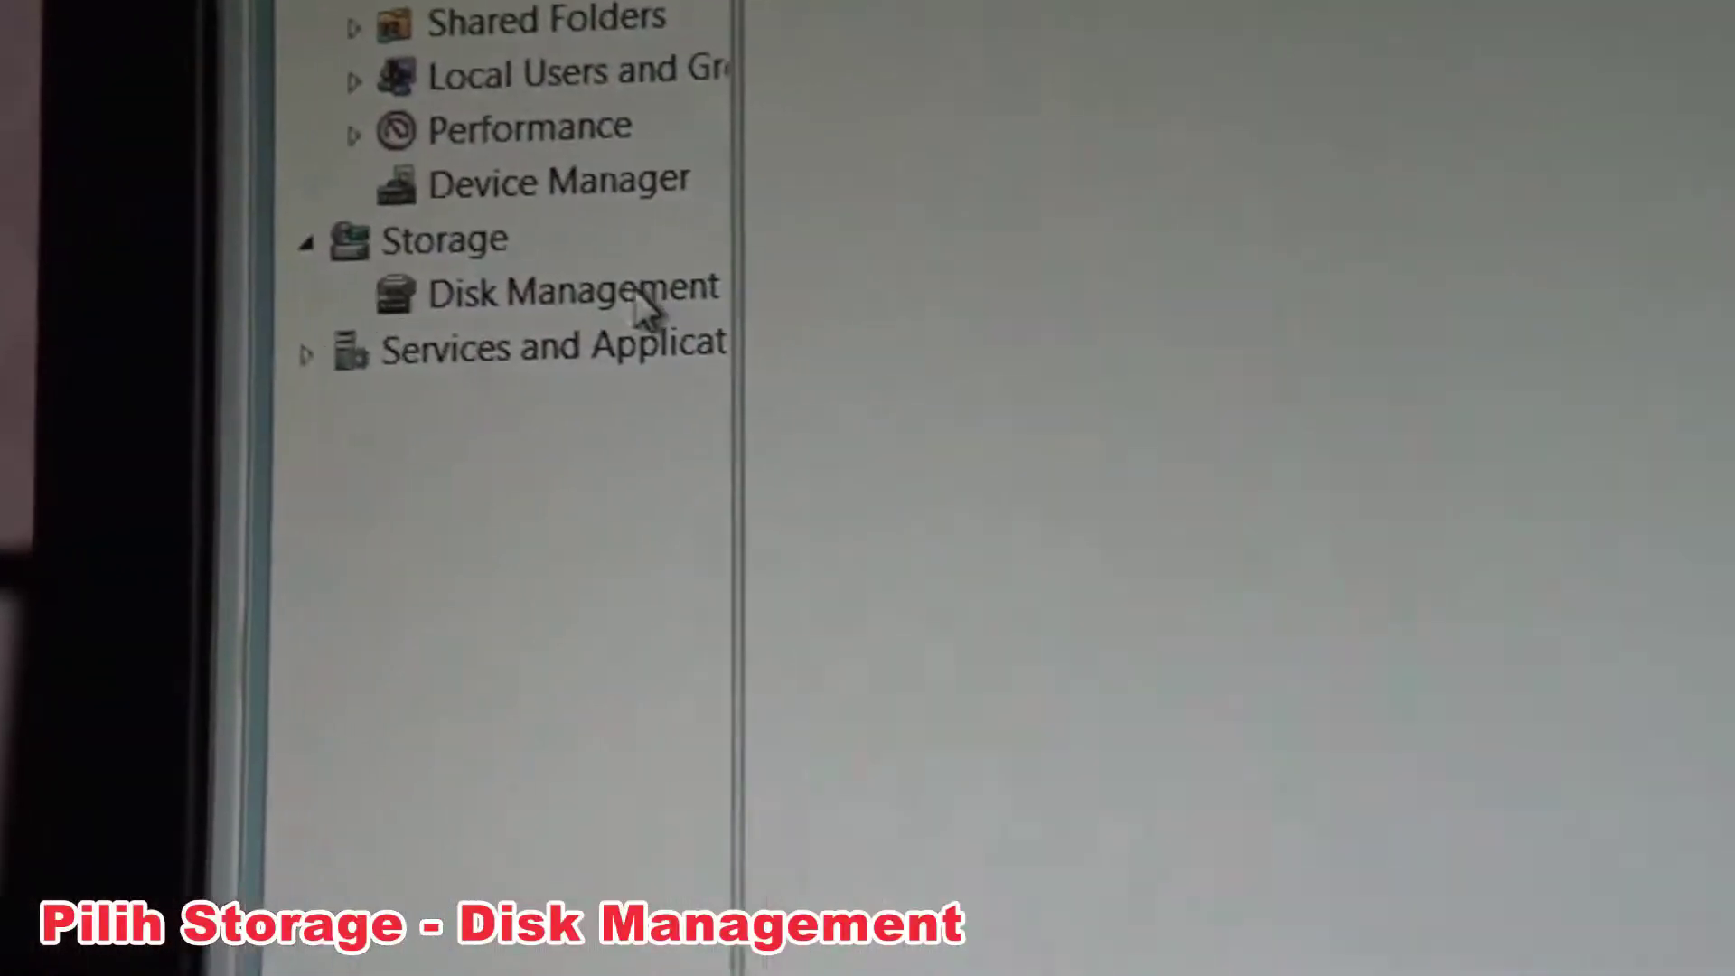
left_click(768, 276)
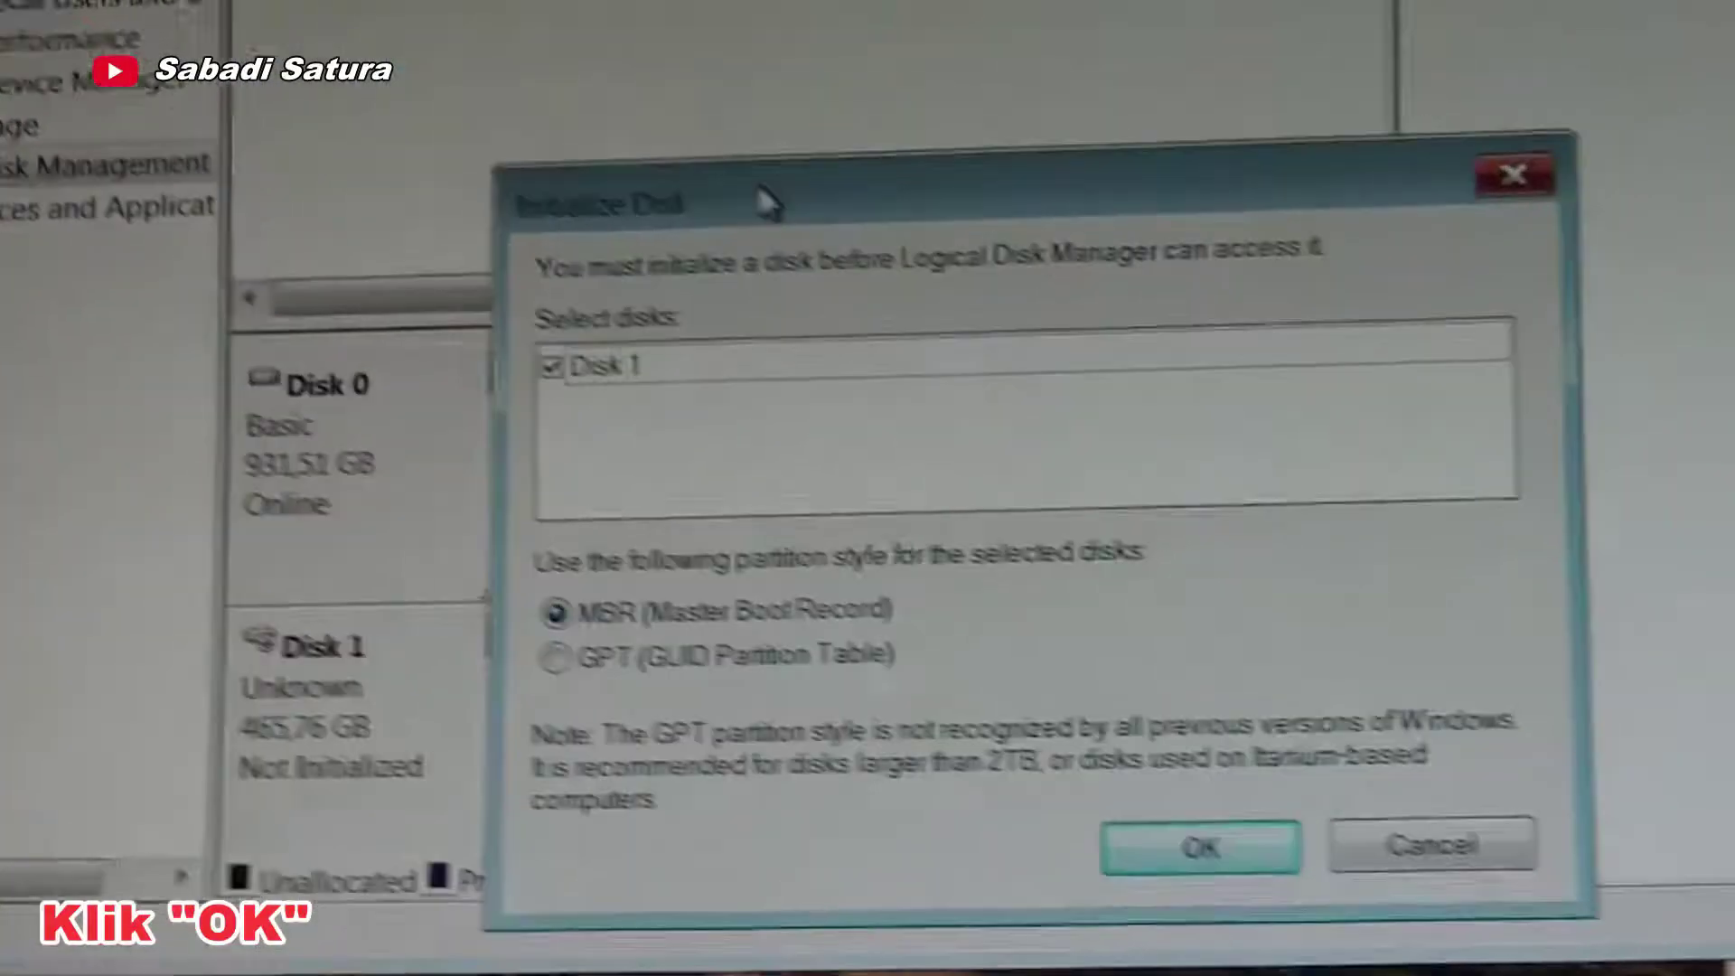
left_click(1055, 671)
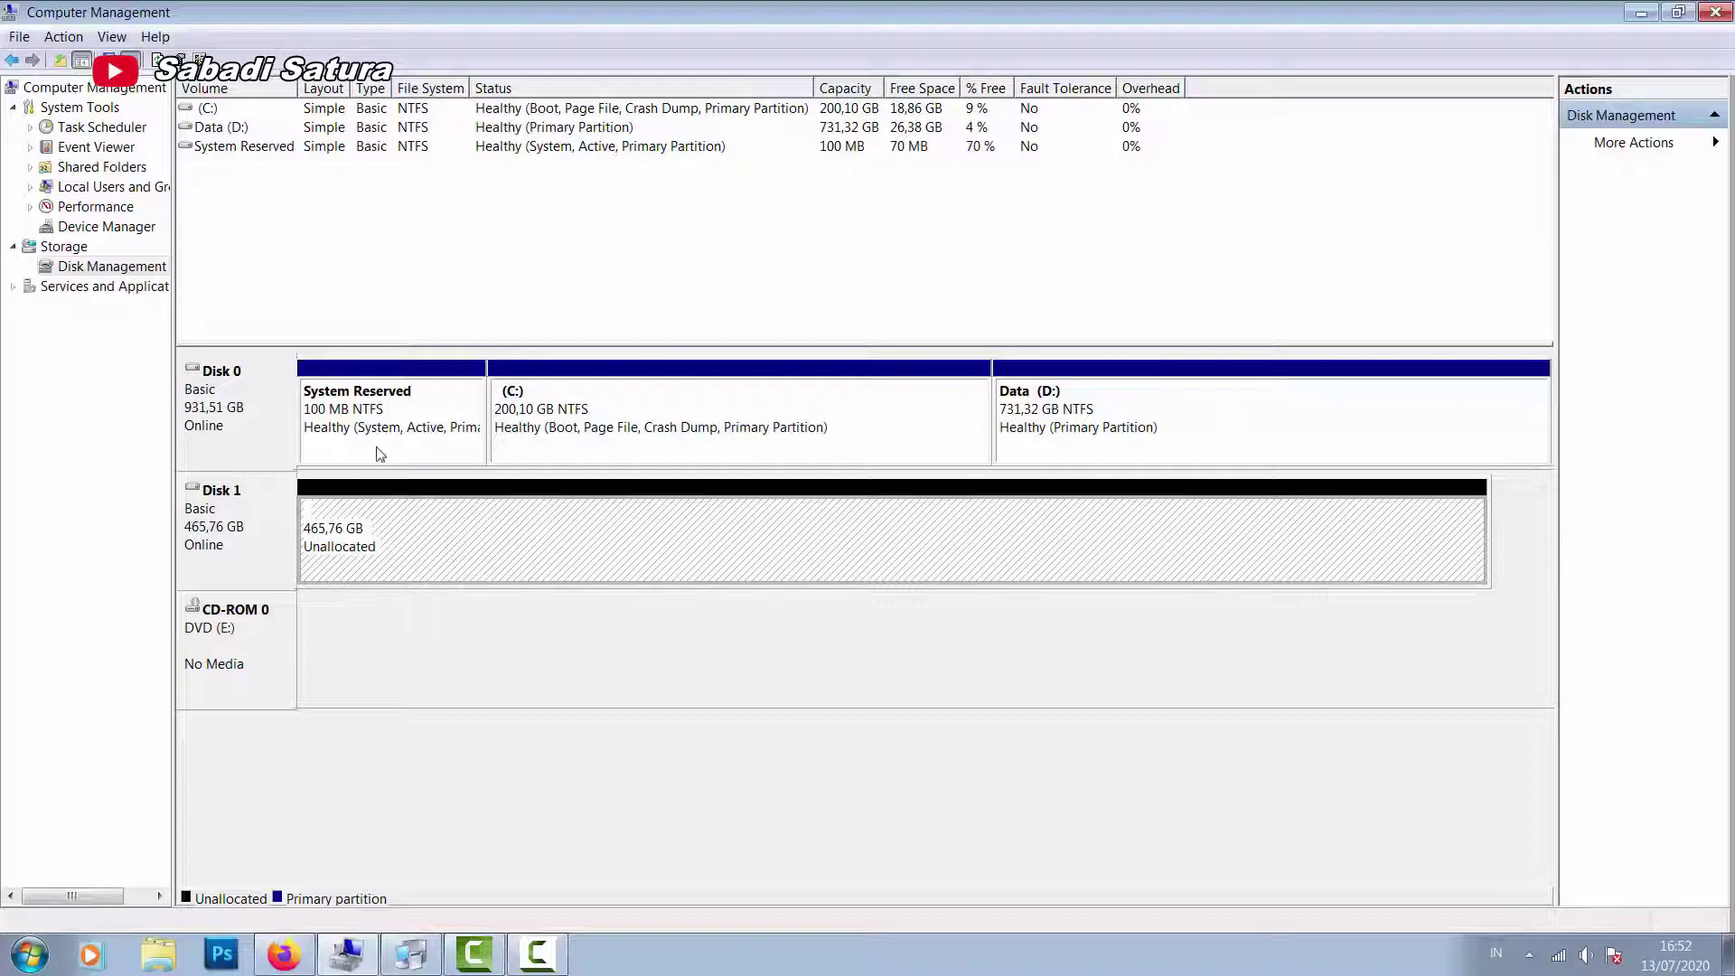
Examine the properties of Disk 1, including its driver, details, volumes, policies and general information.
right_click(331, 548)
left_click(373, 671)
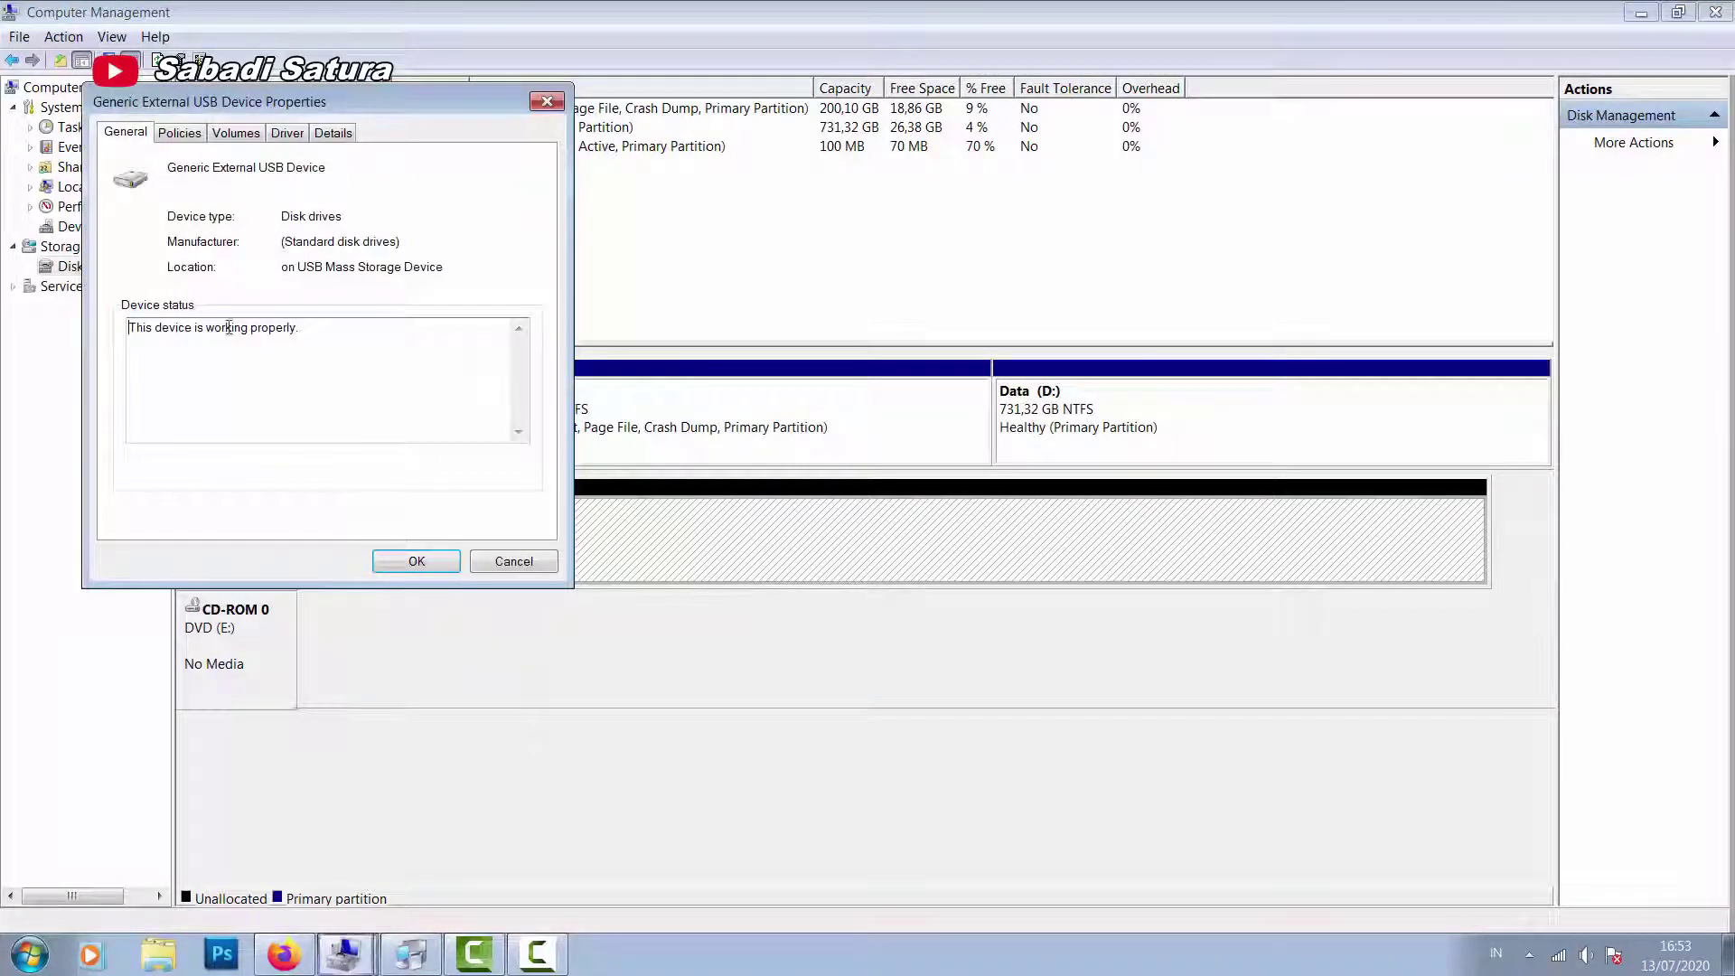
left_click(286, 133)
left_click(332, 133)
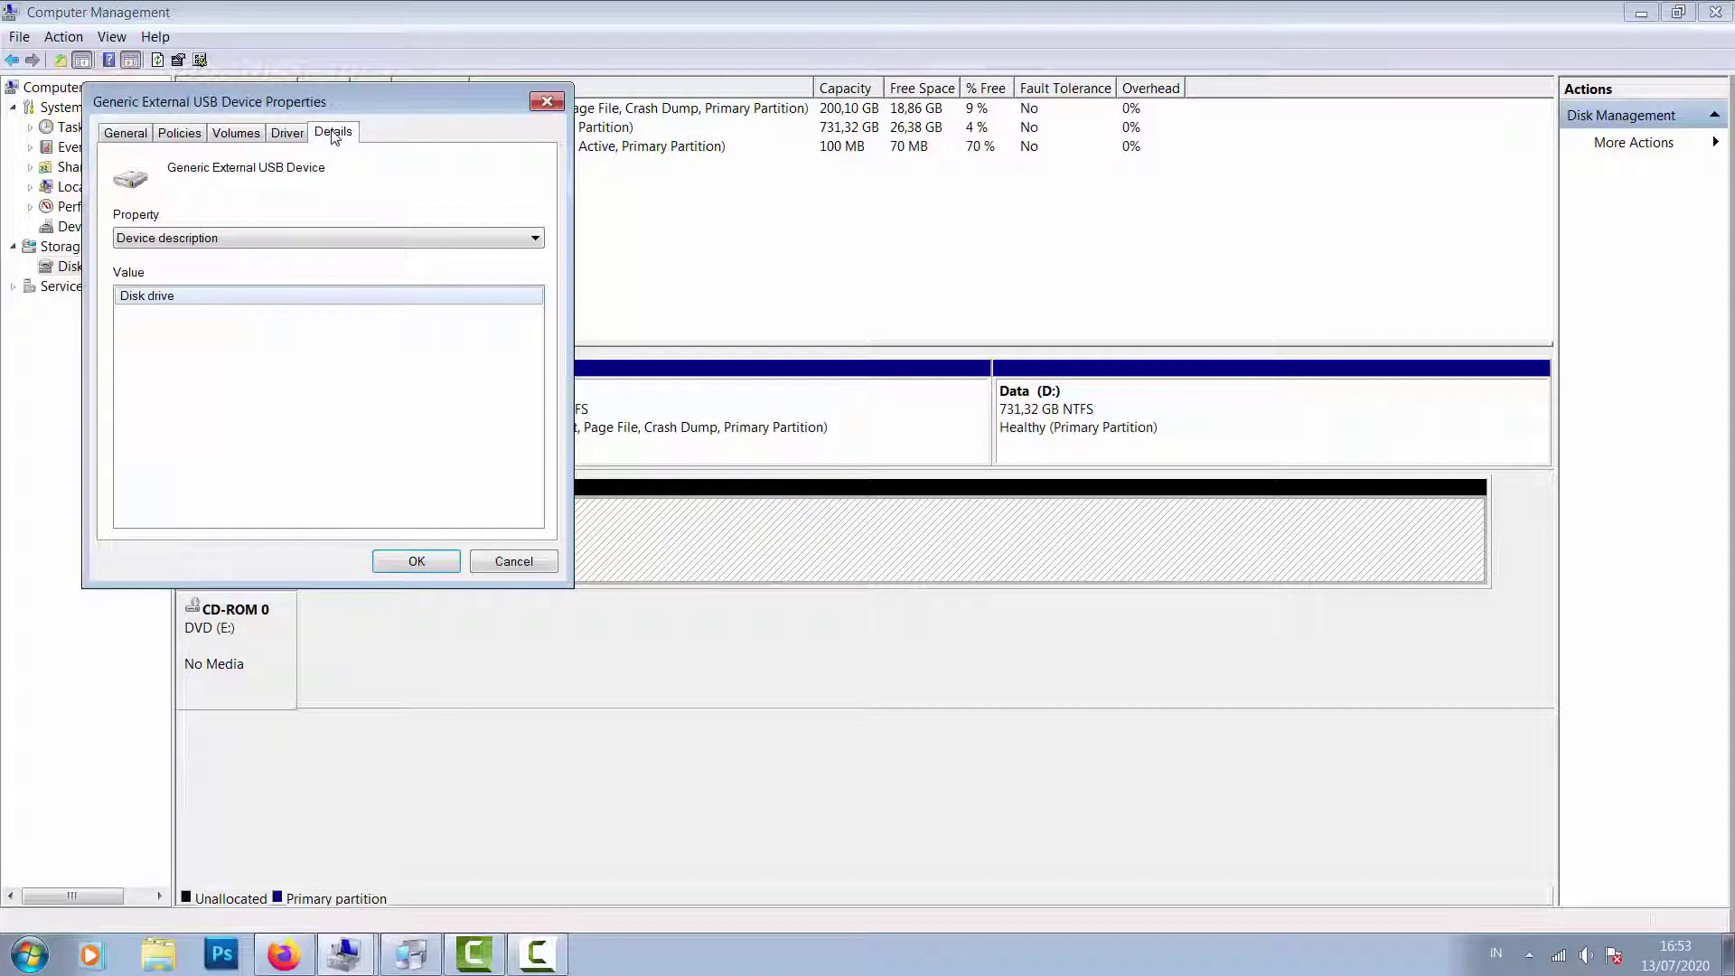
left_click(236, 134)
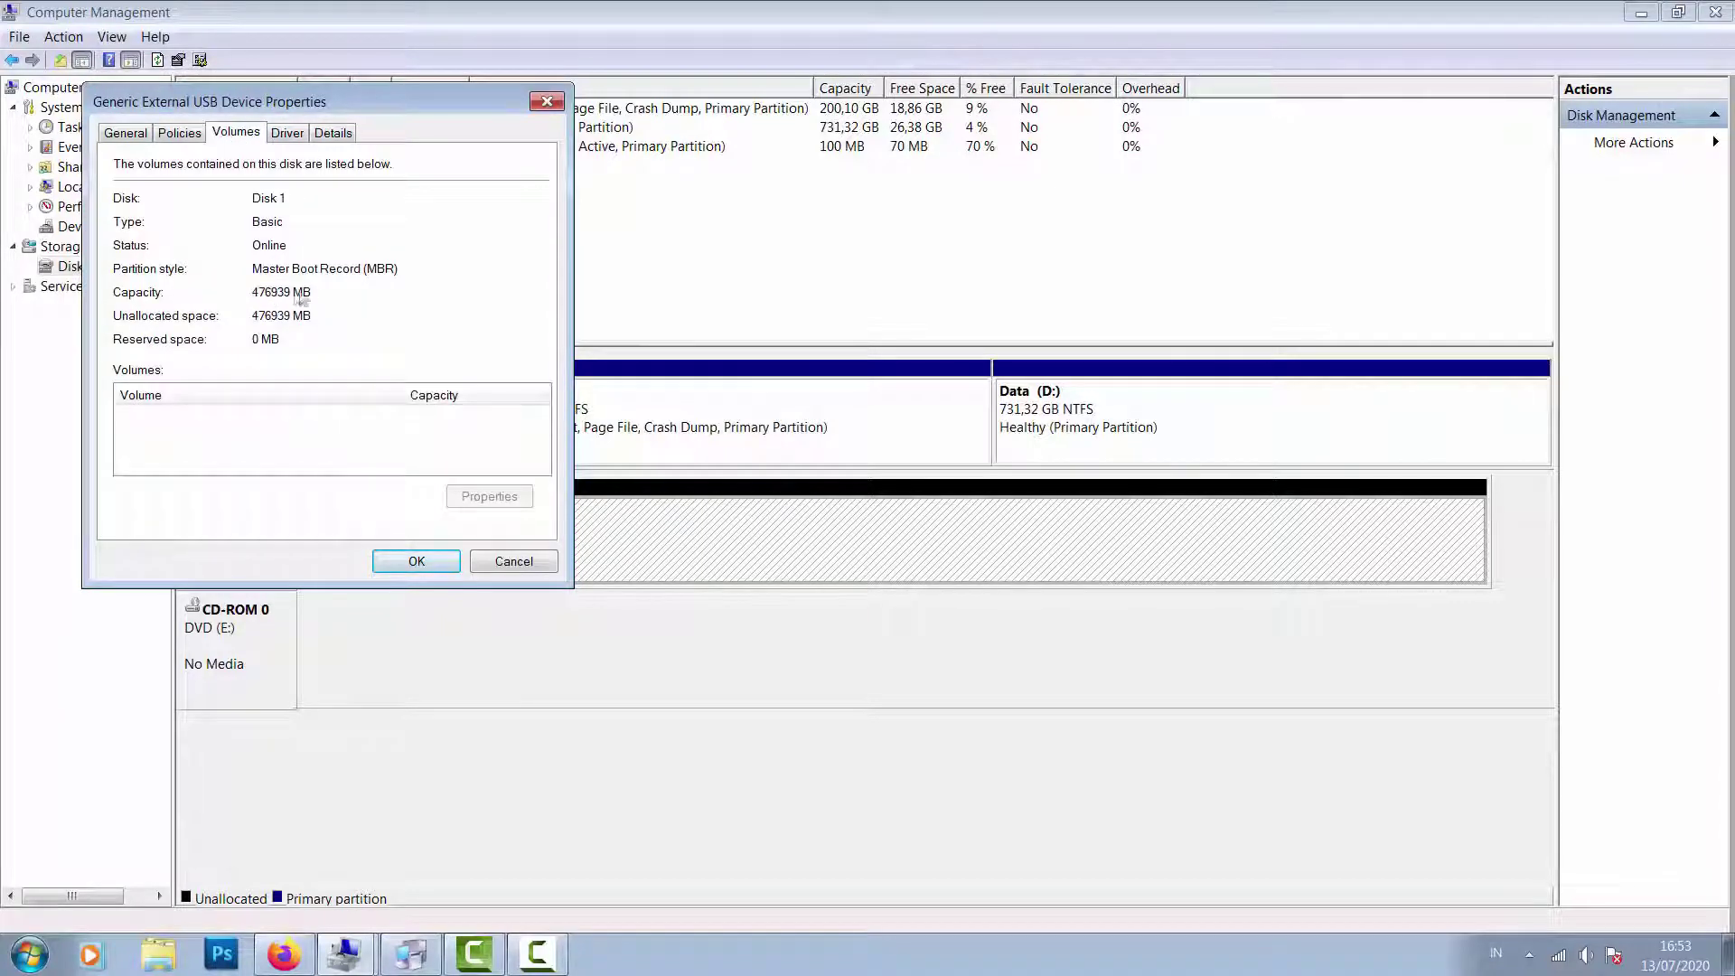
left_click(177, 134)
left_click(126, 135)
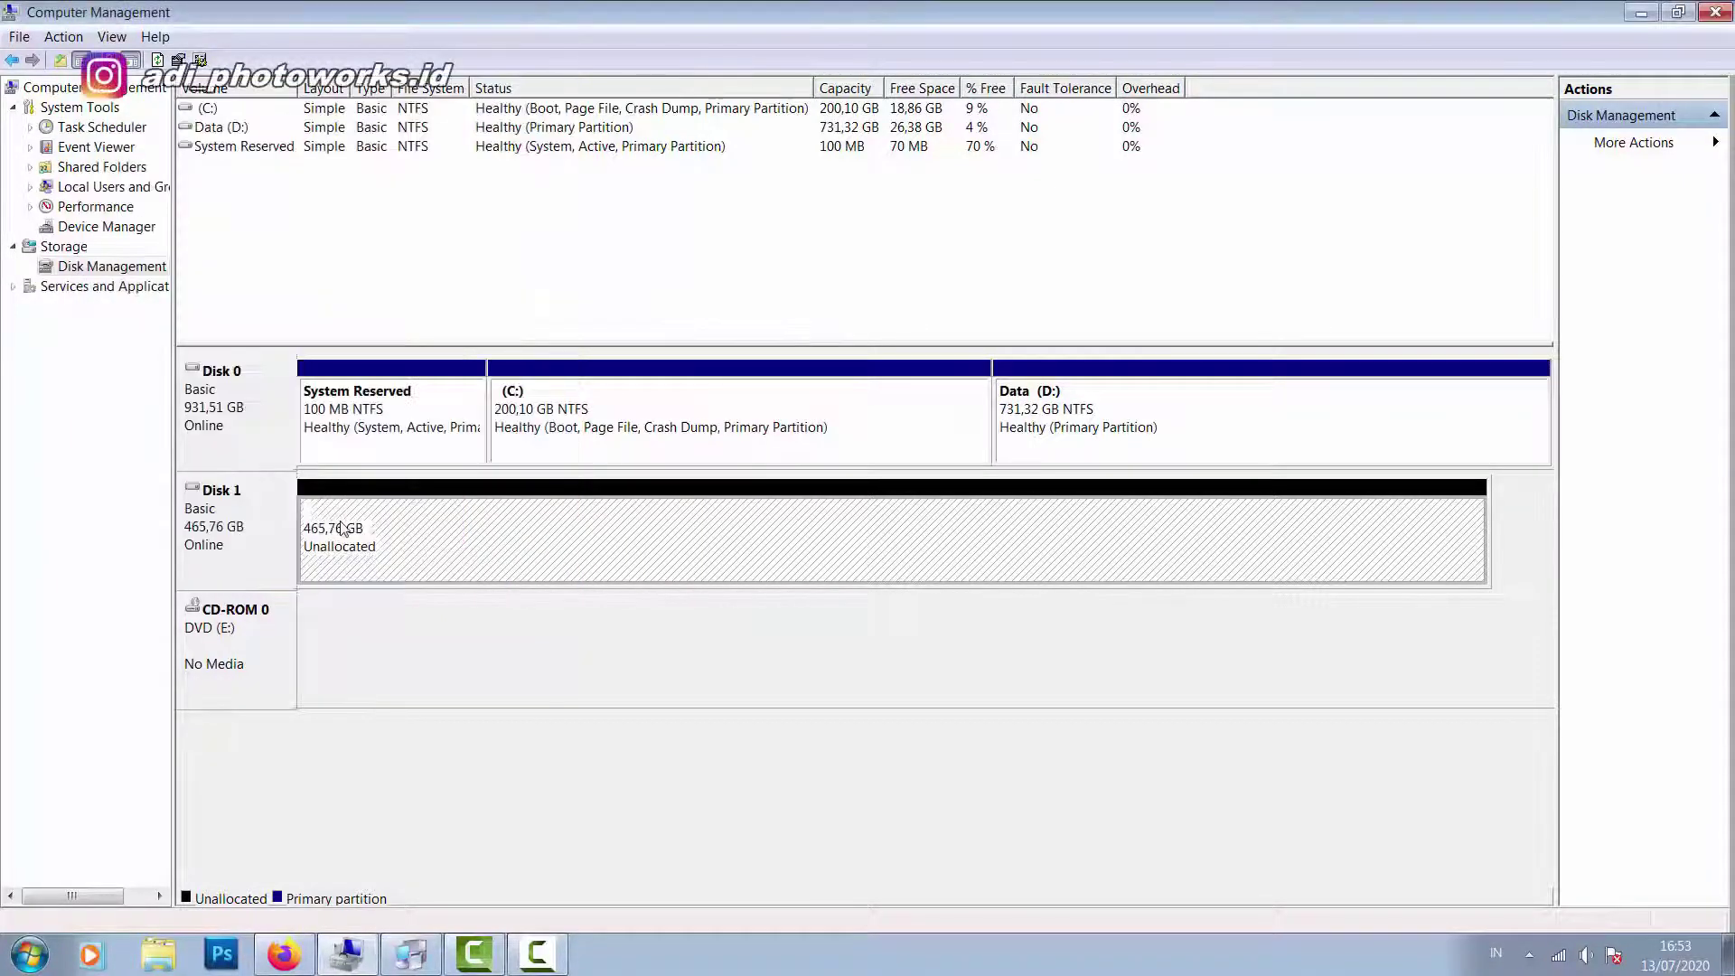
Start a new simple volume in Disk 1's unallocated space and accept a volume size of 476937 MB.
right_click(525, 531)
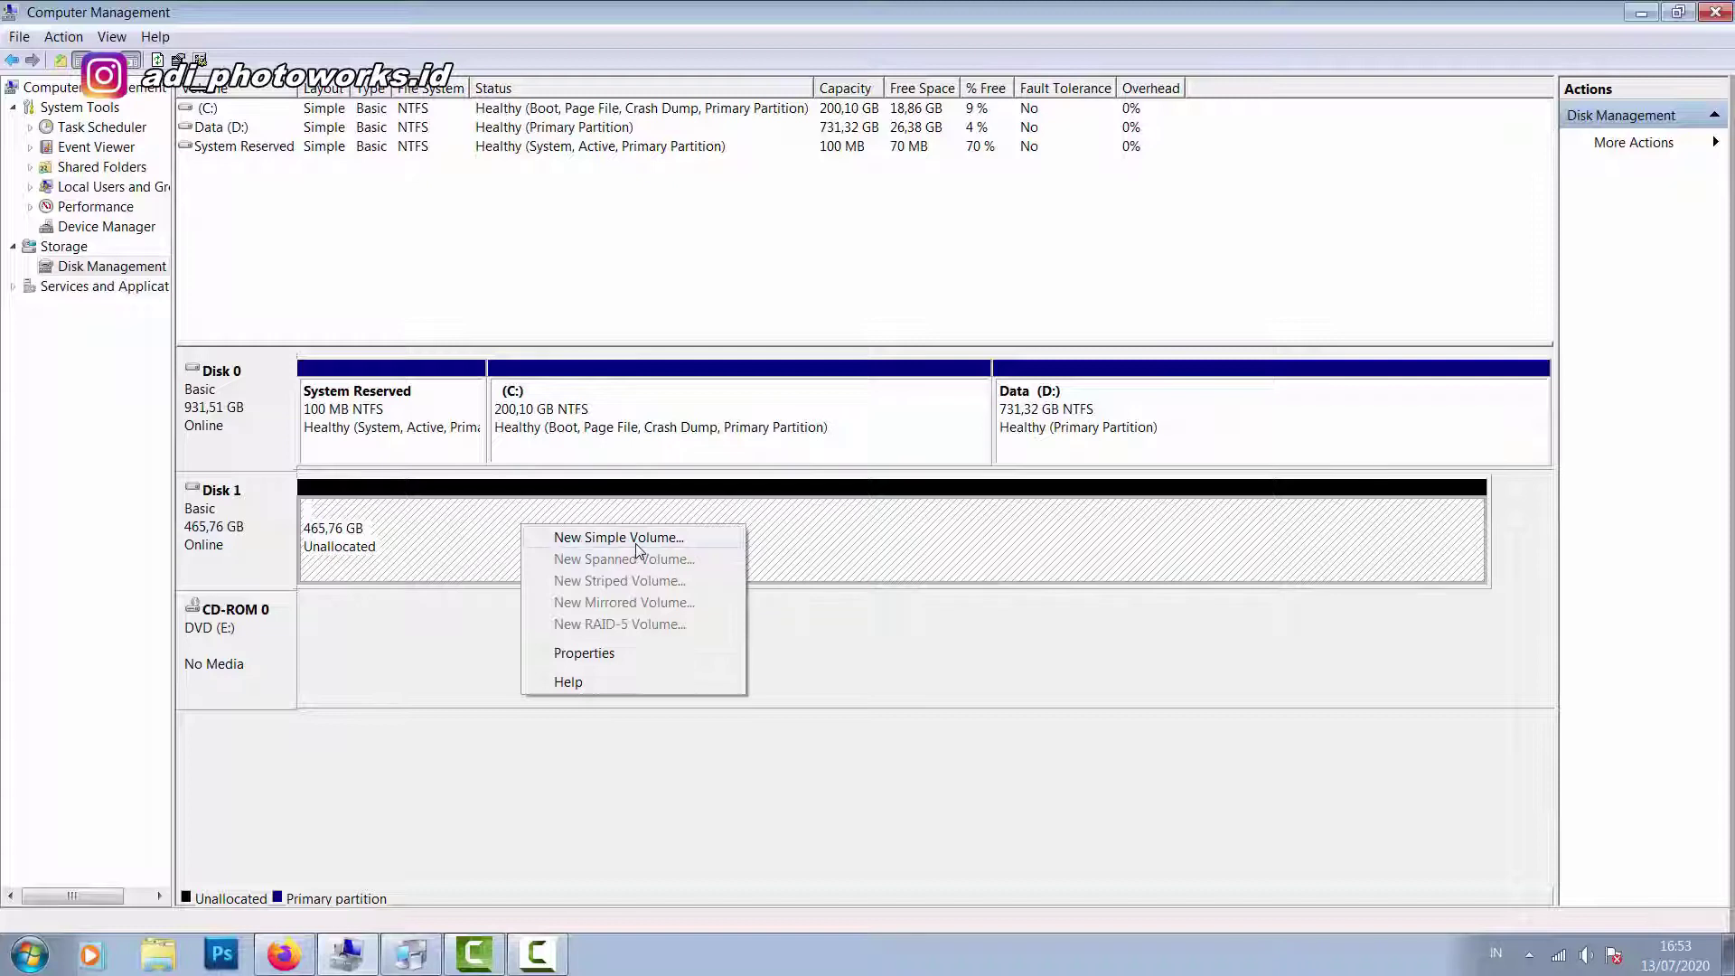
left_click(636, 543)
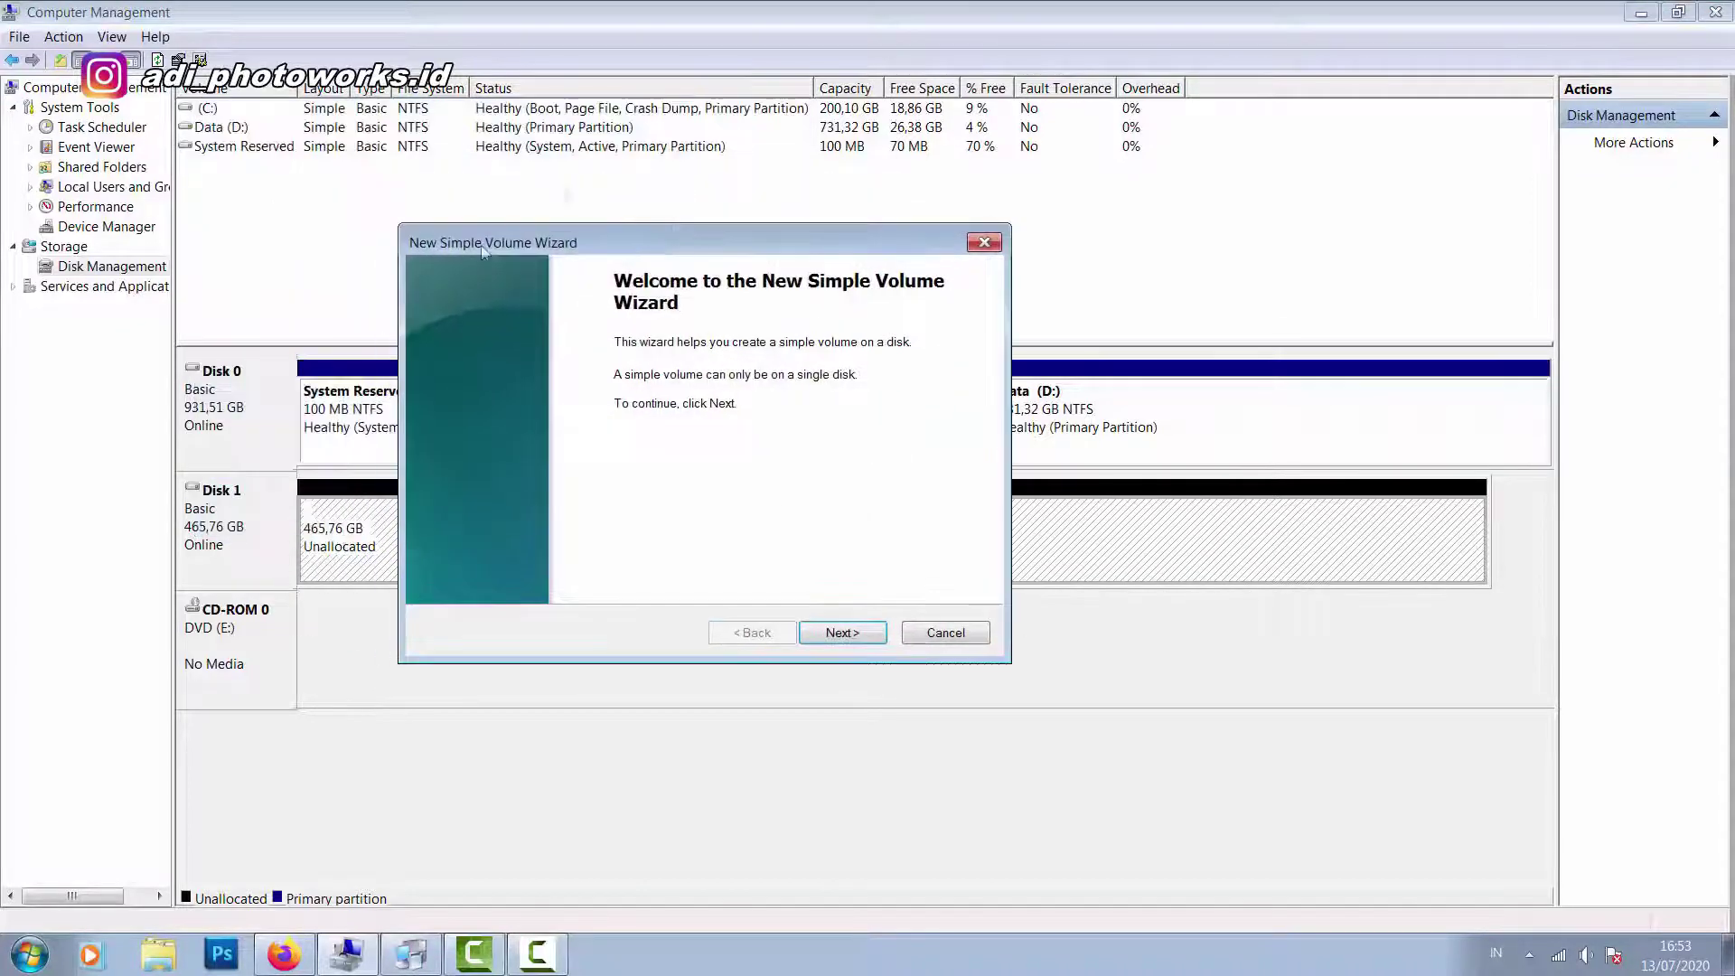
left_click(839, 633)
left_click(718, 458)
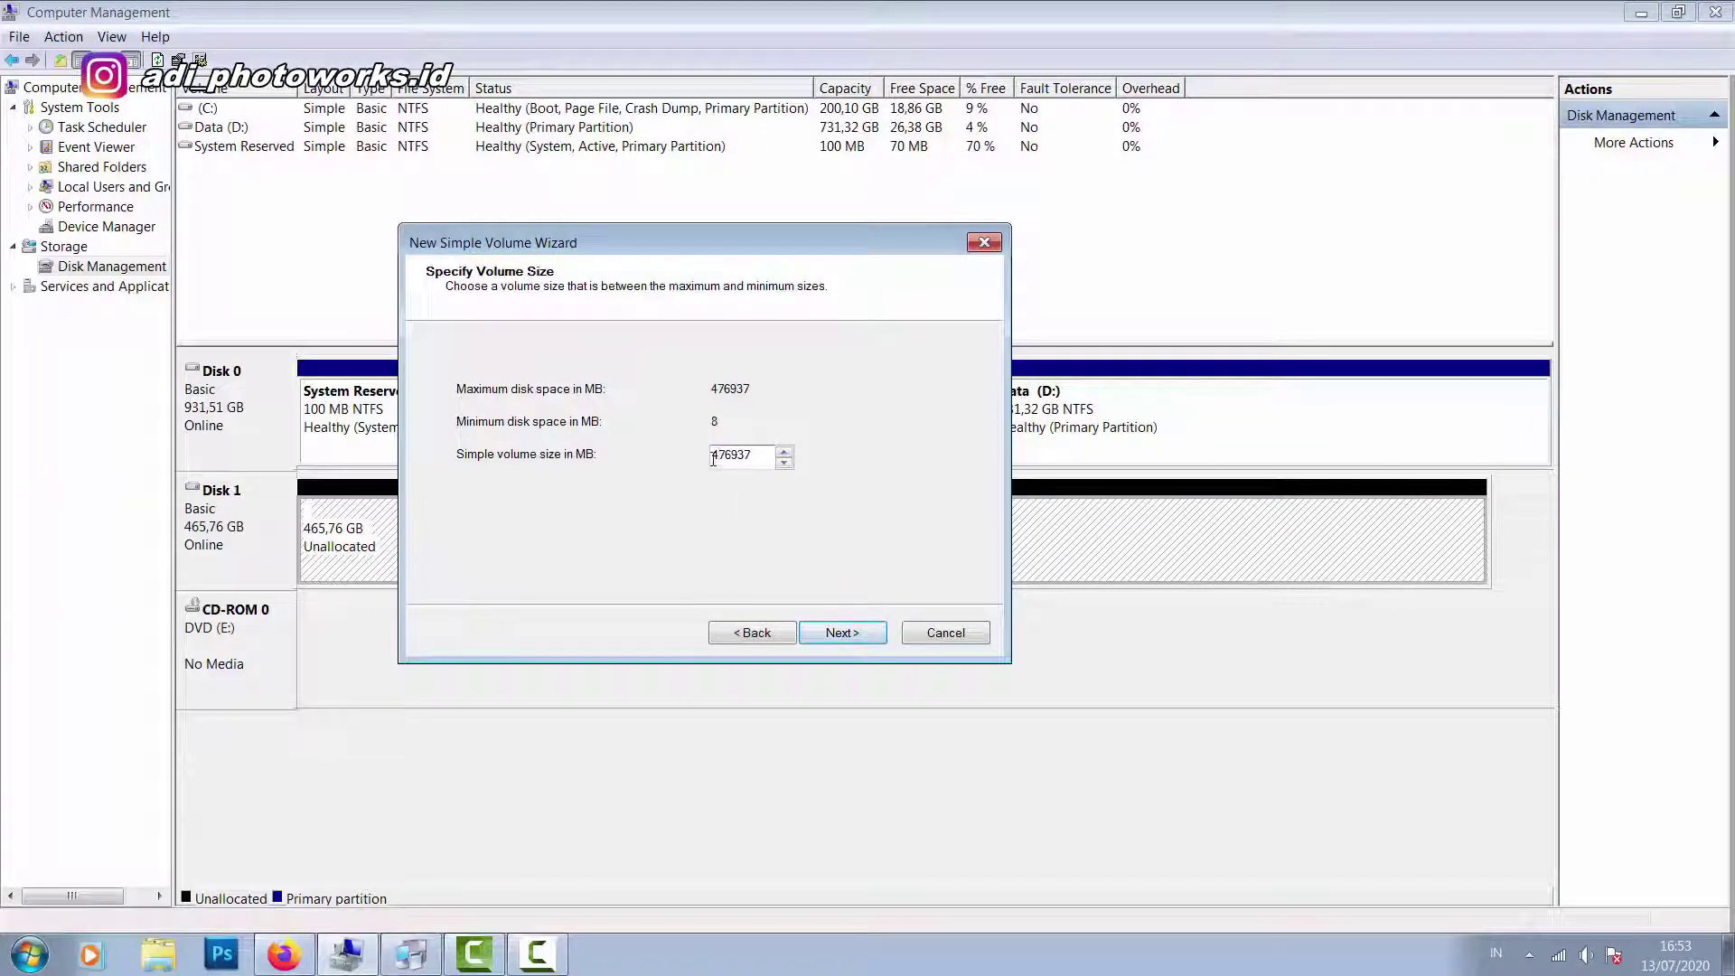
double_click(713, 458)
left_click_drag(763, 455, 683, 457)
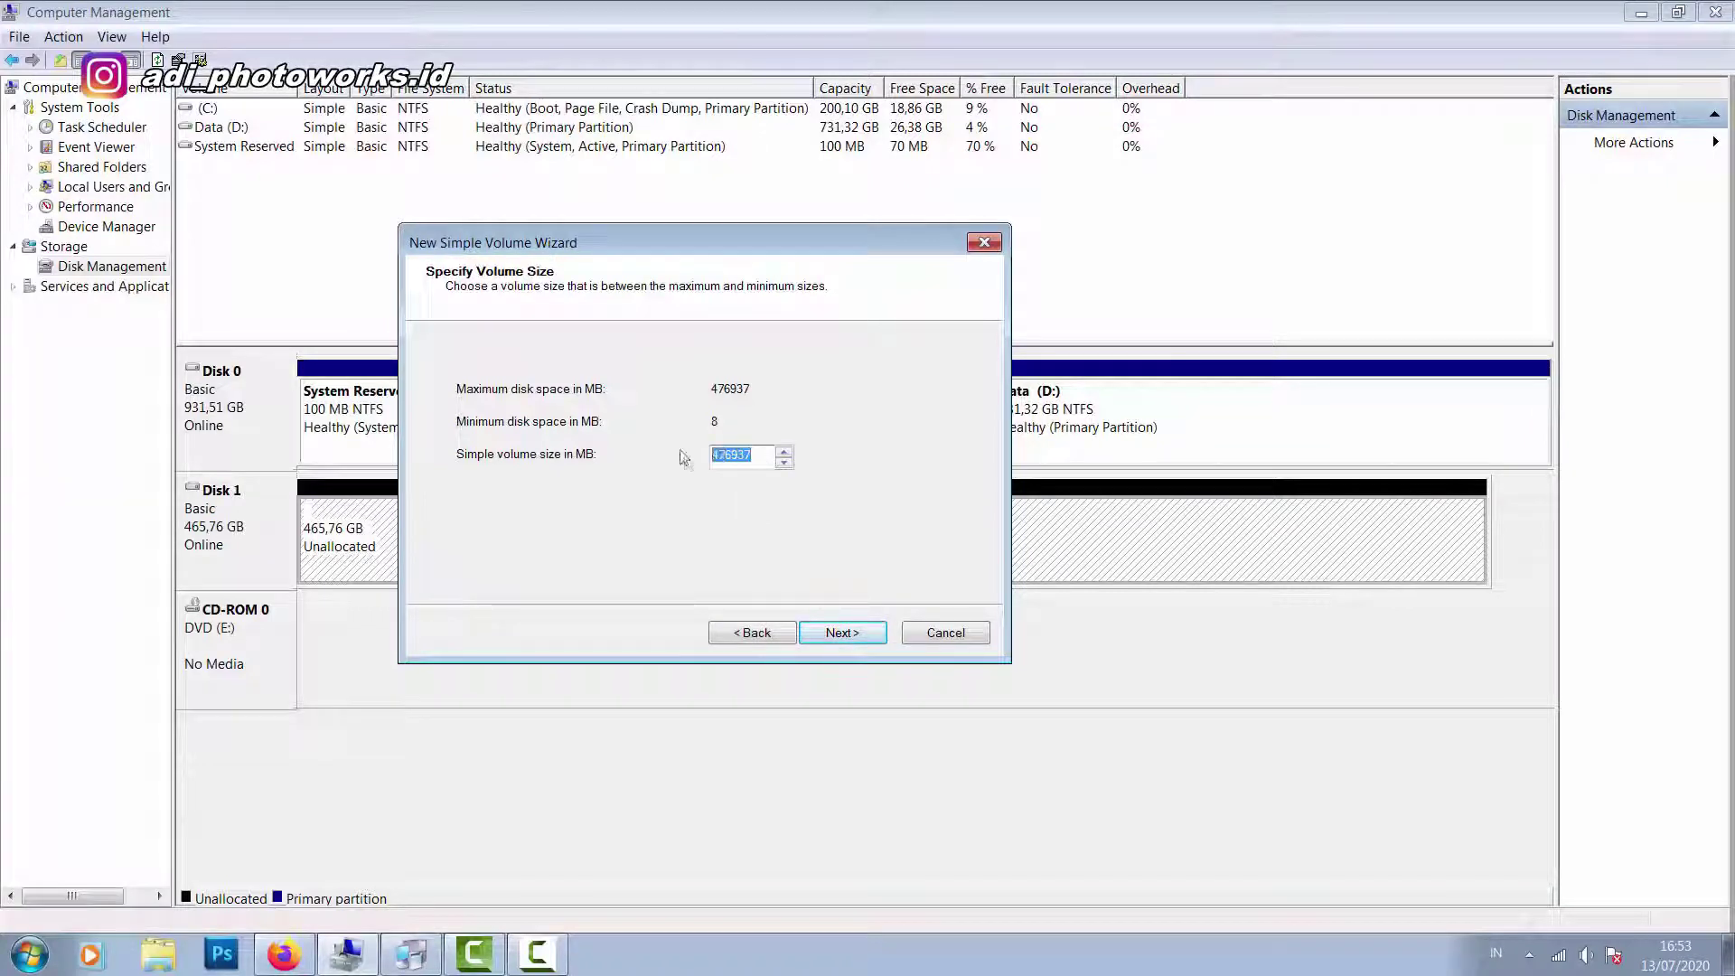
left_click(731, 458)
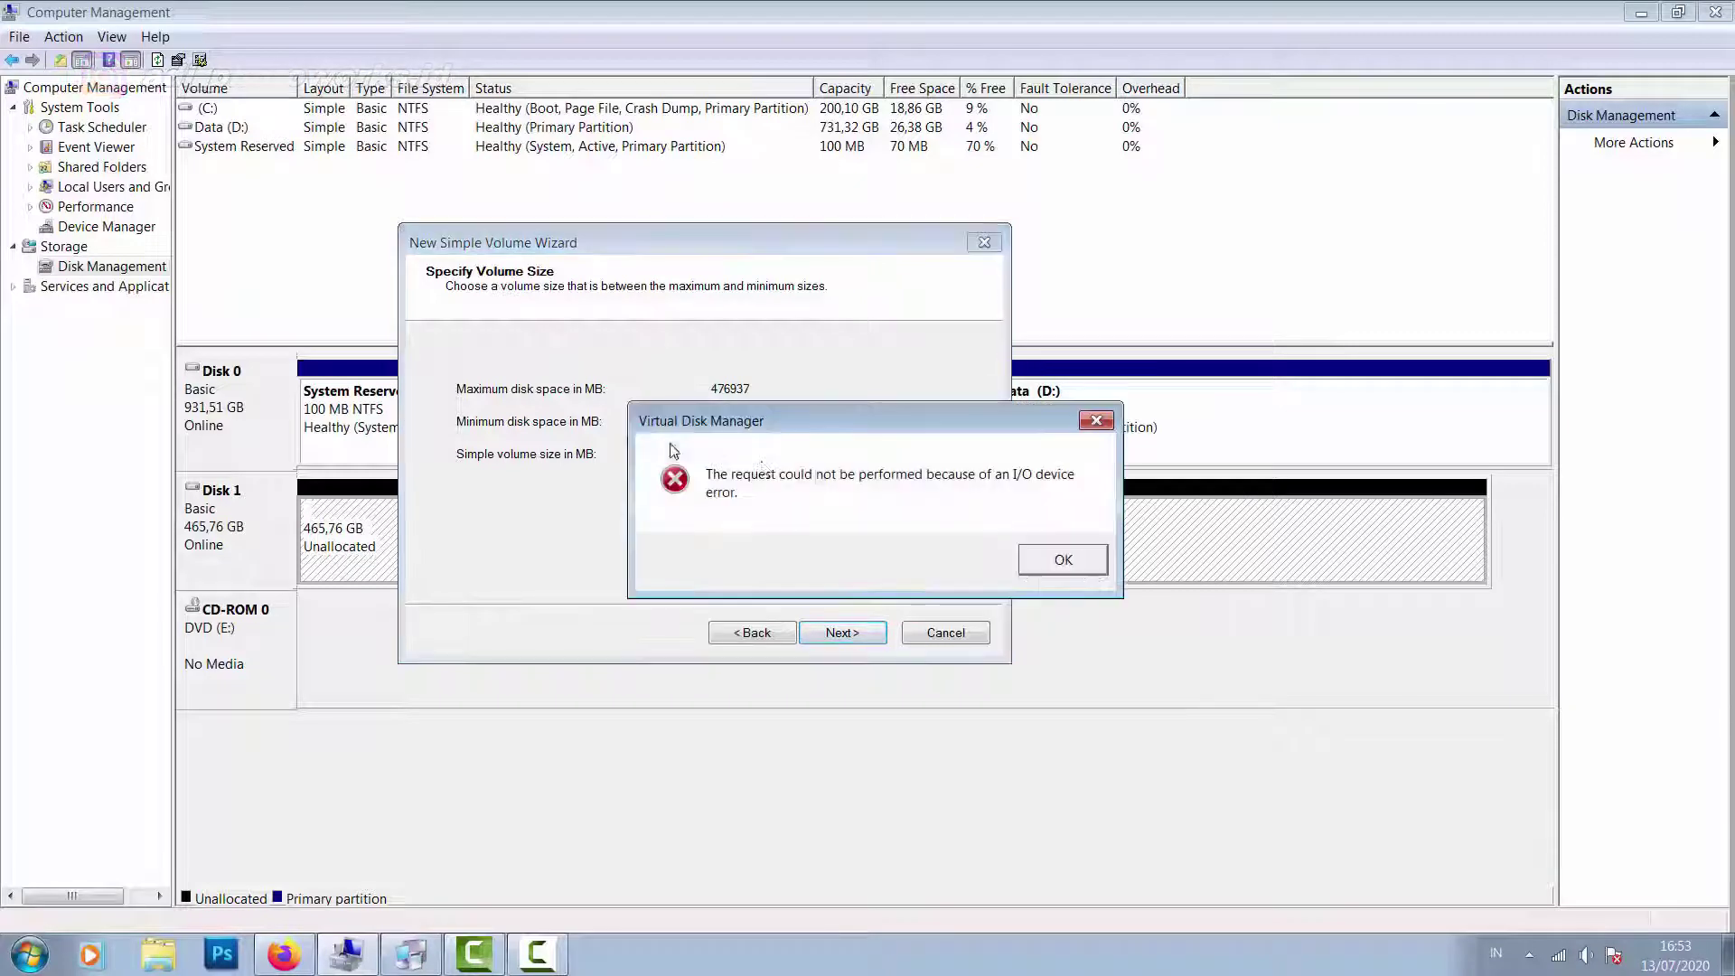
left_click(1062, 561)
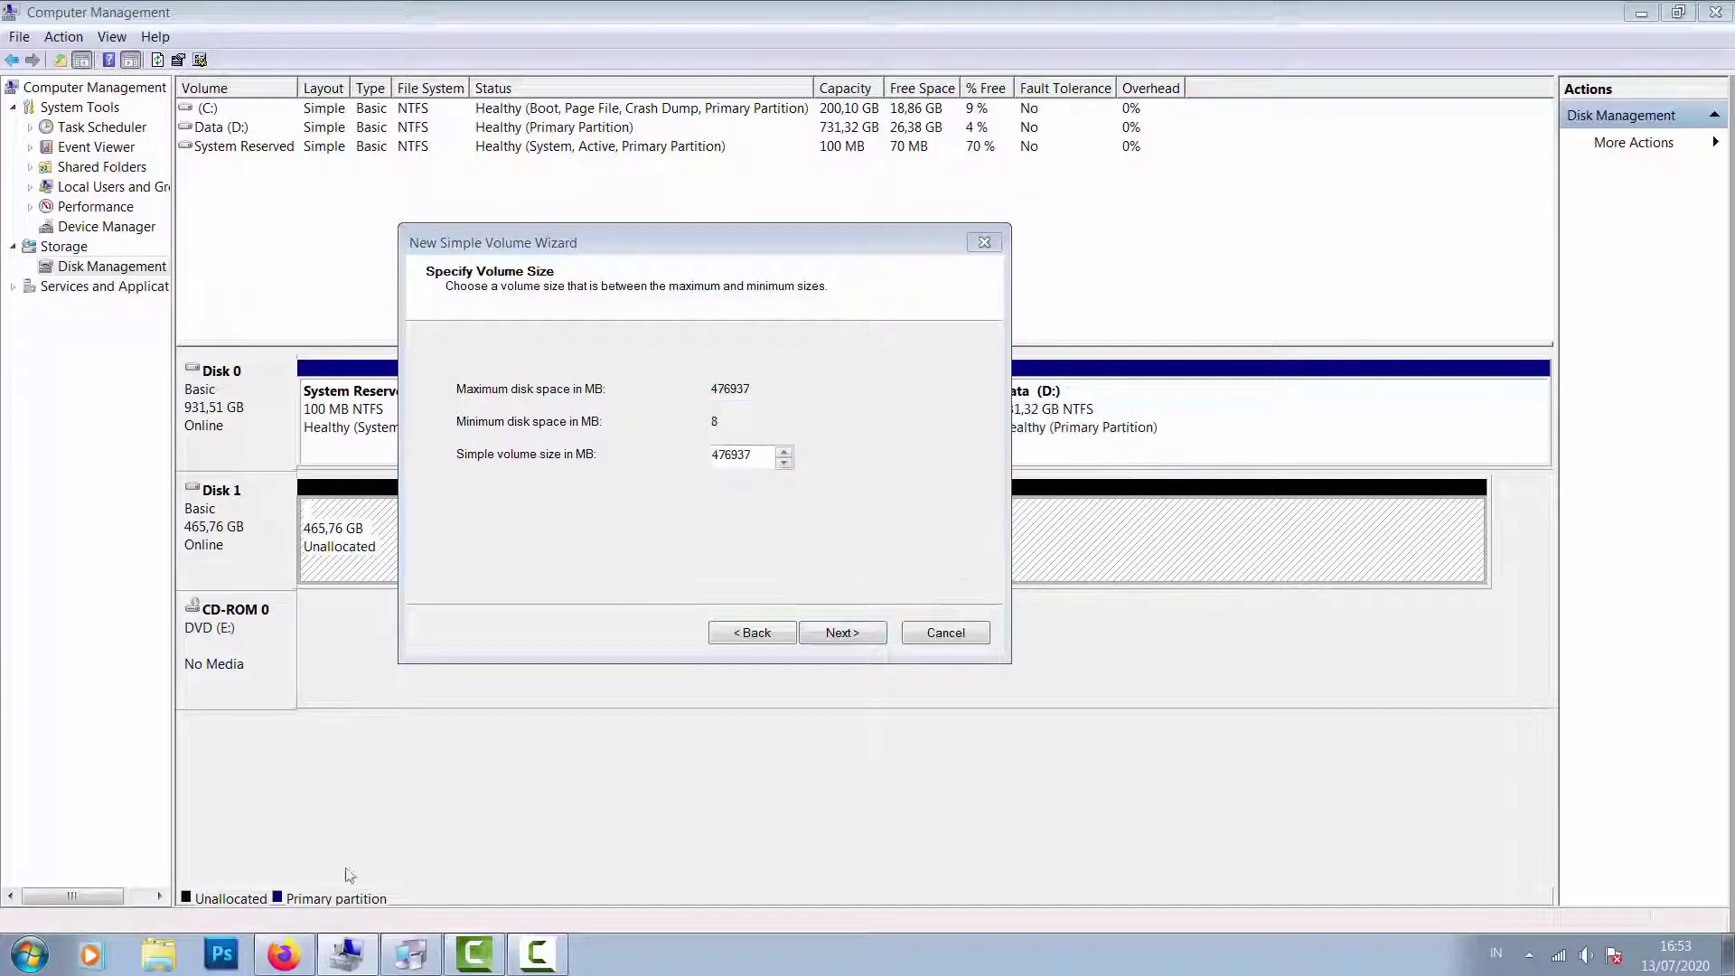
left_click(411, 955)
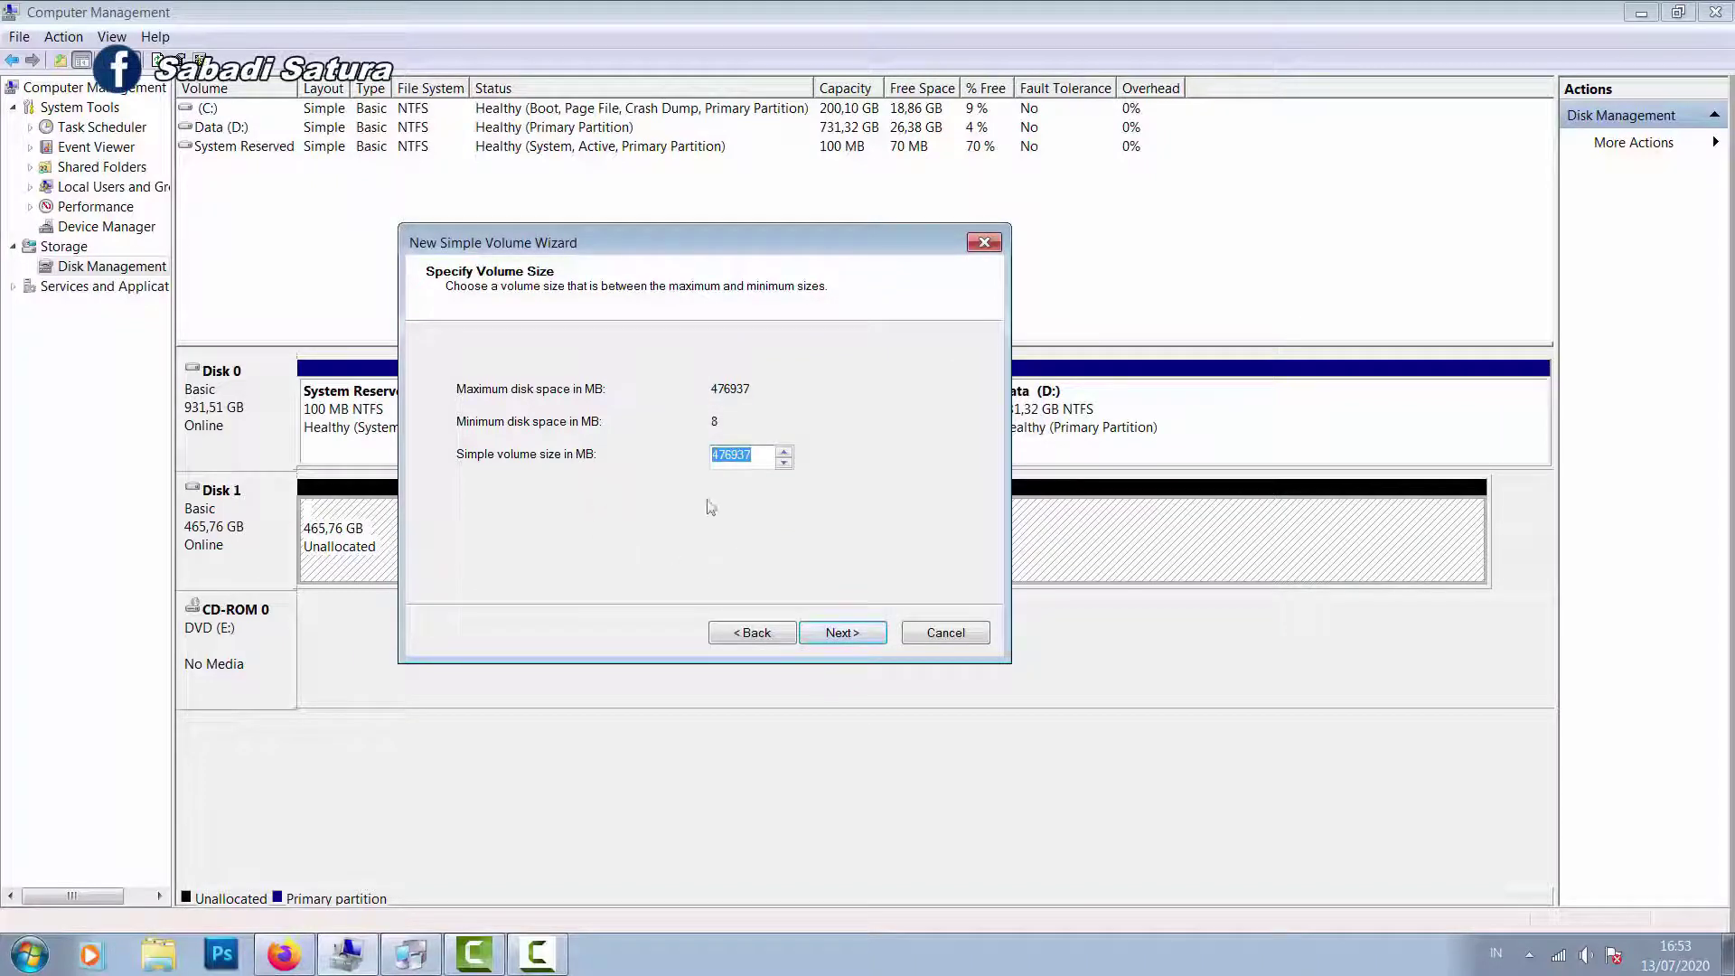
left_click(751, 458)
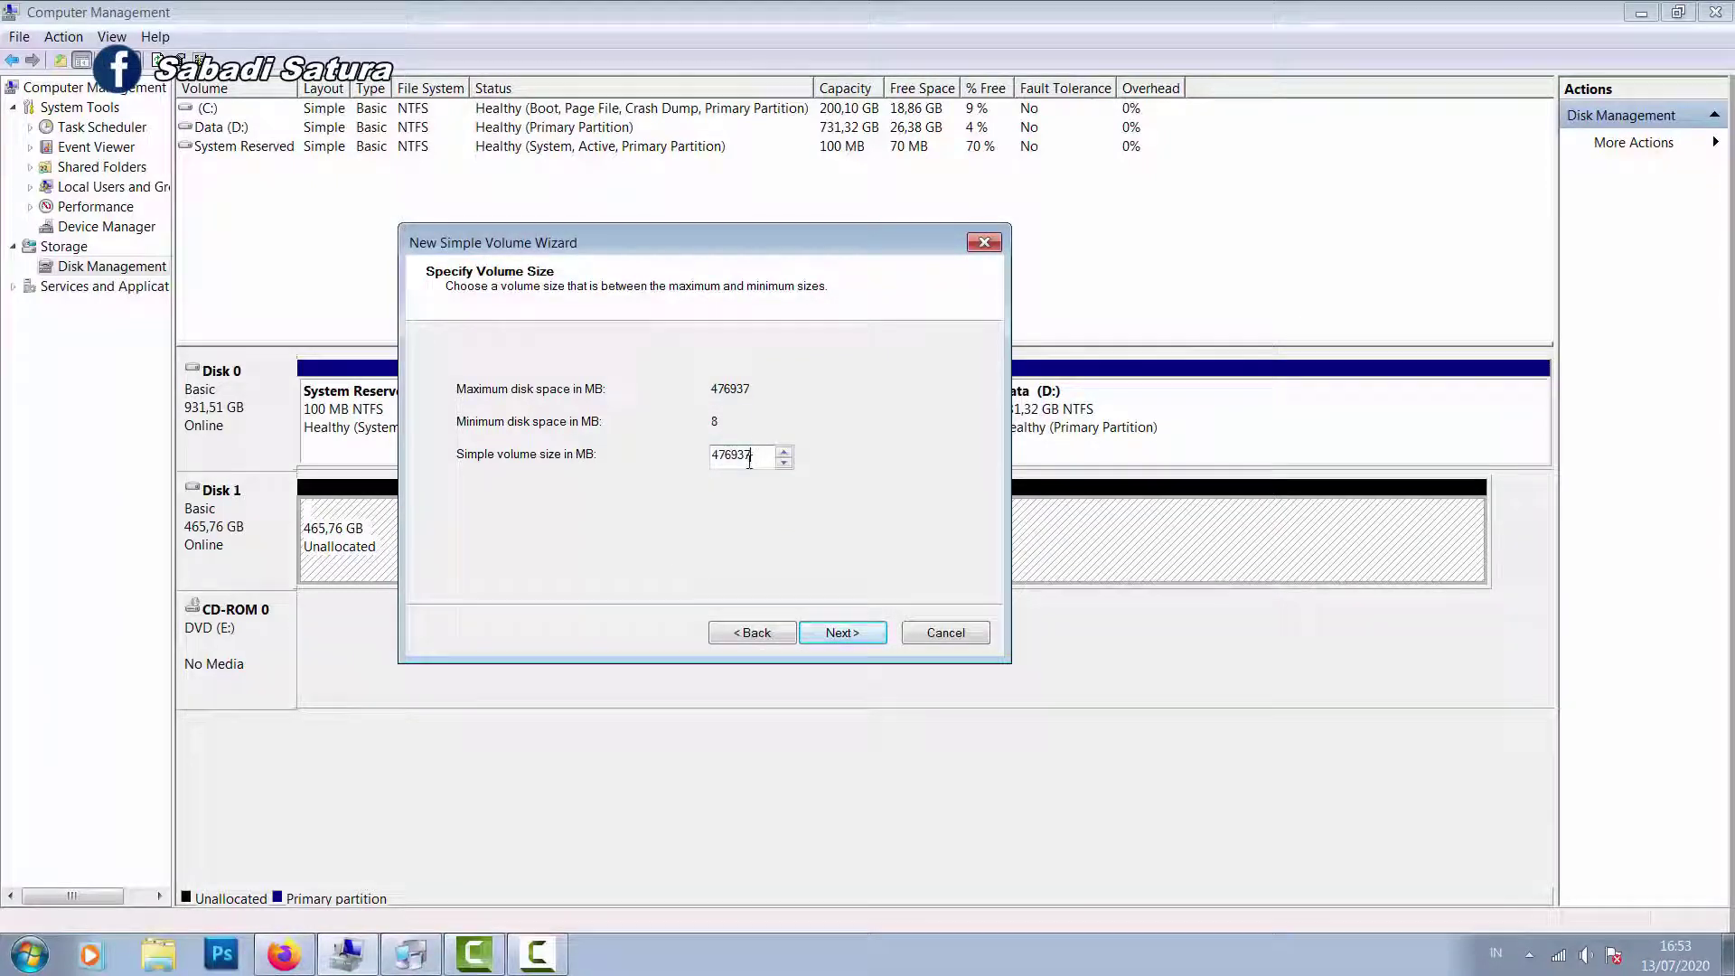
left_click(864, 638)
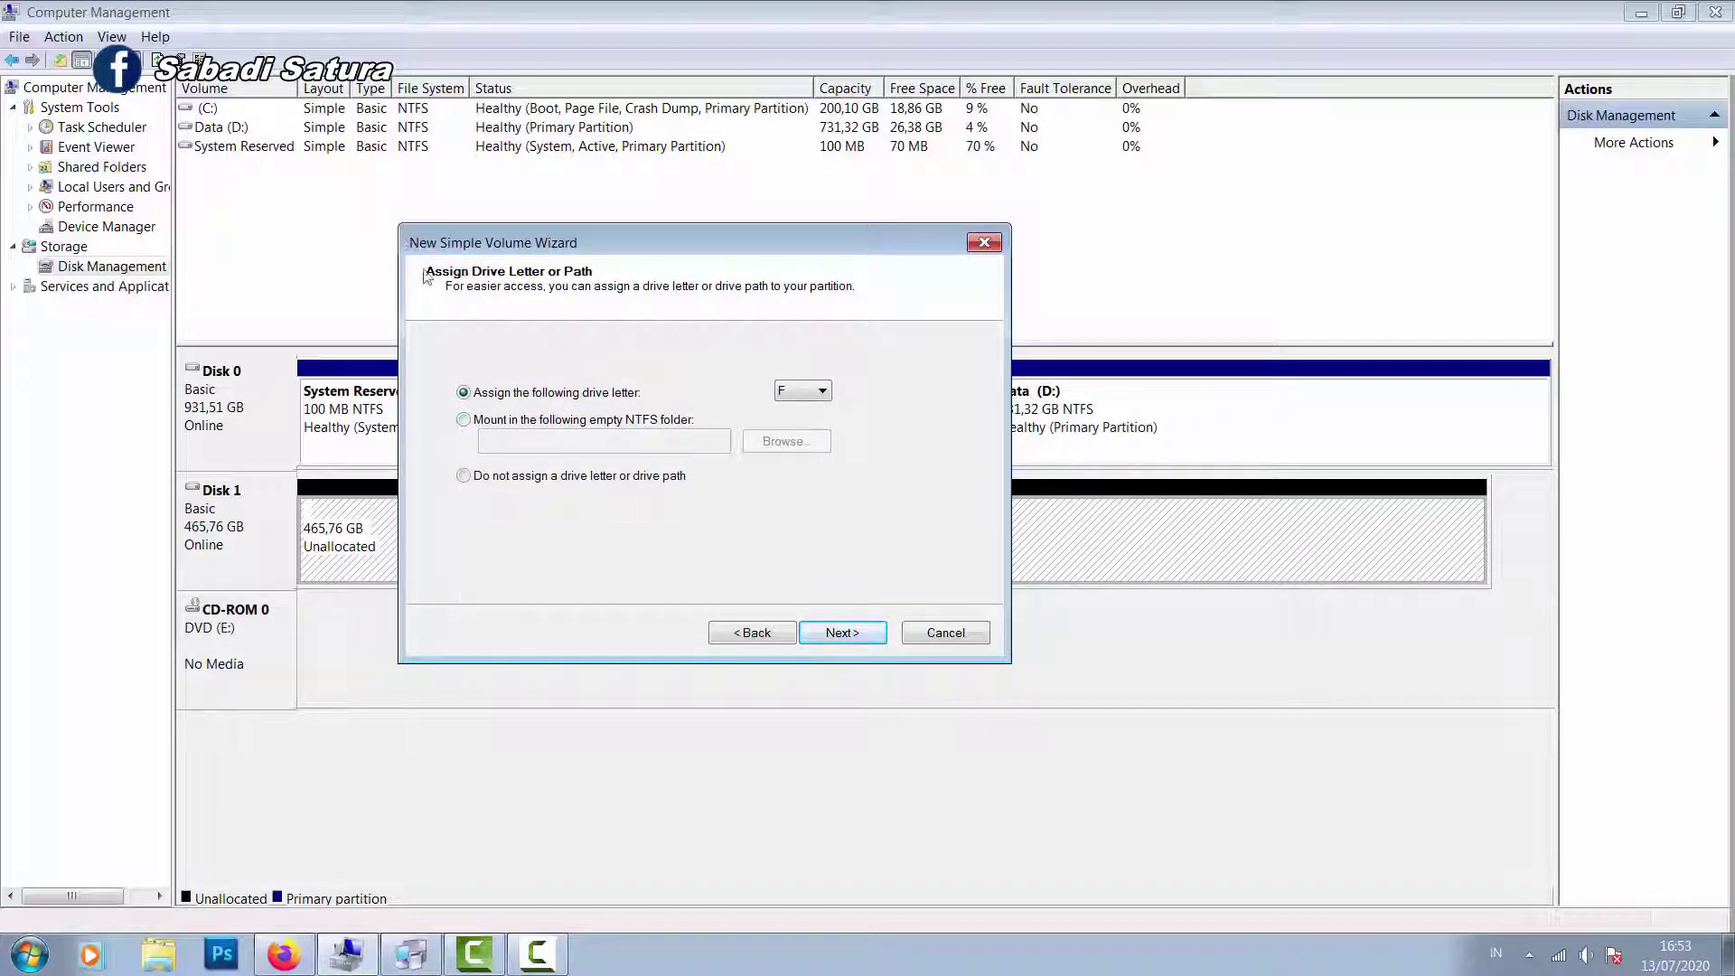
Assign drive letter S to the new volume and continue to the format settings.
left_click(816, 395)
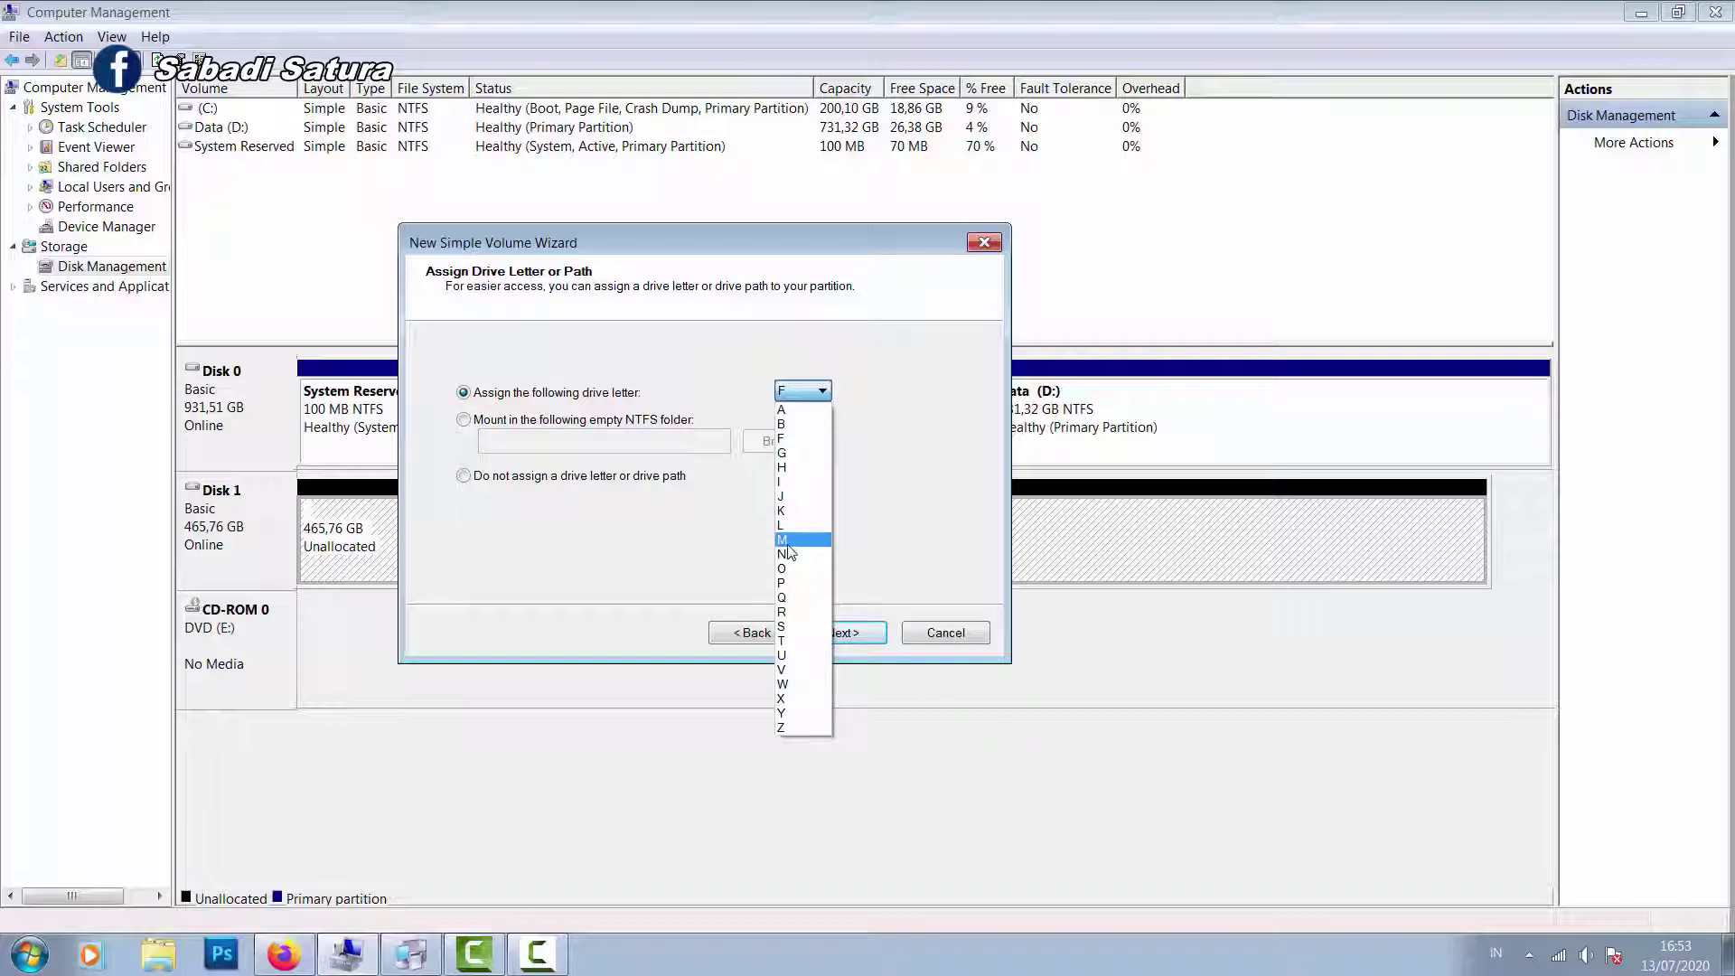
left_click(785, 628)
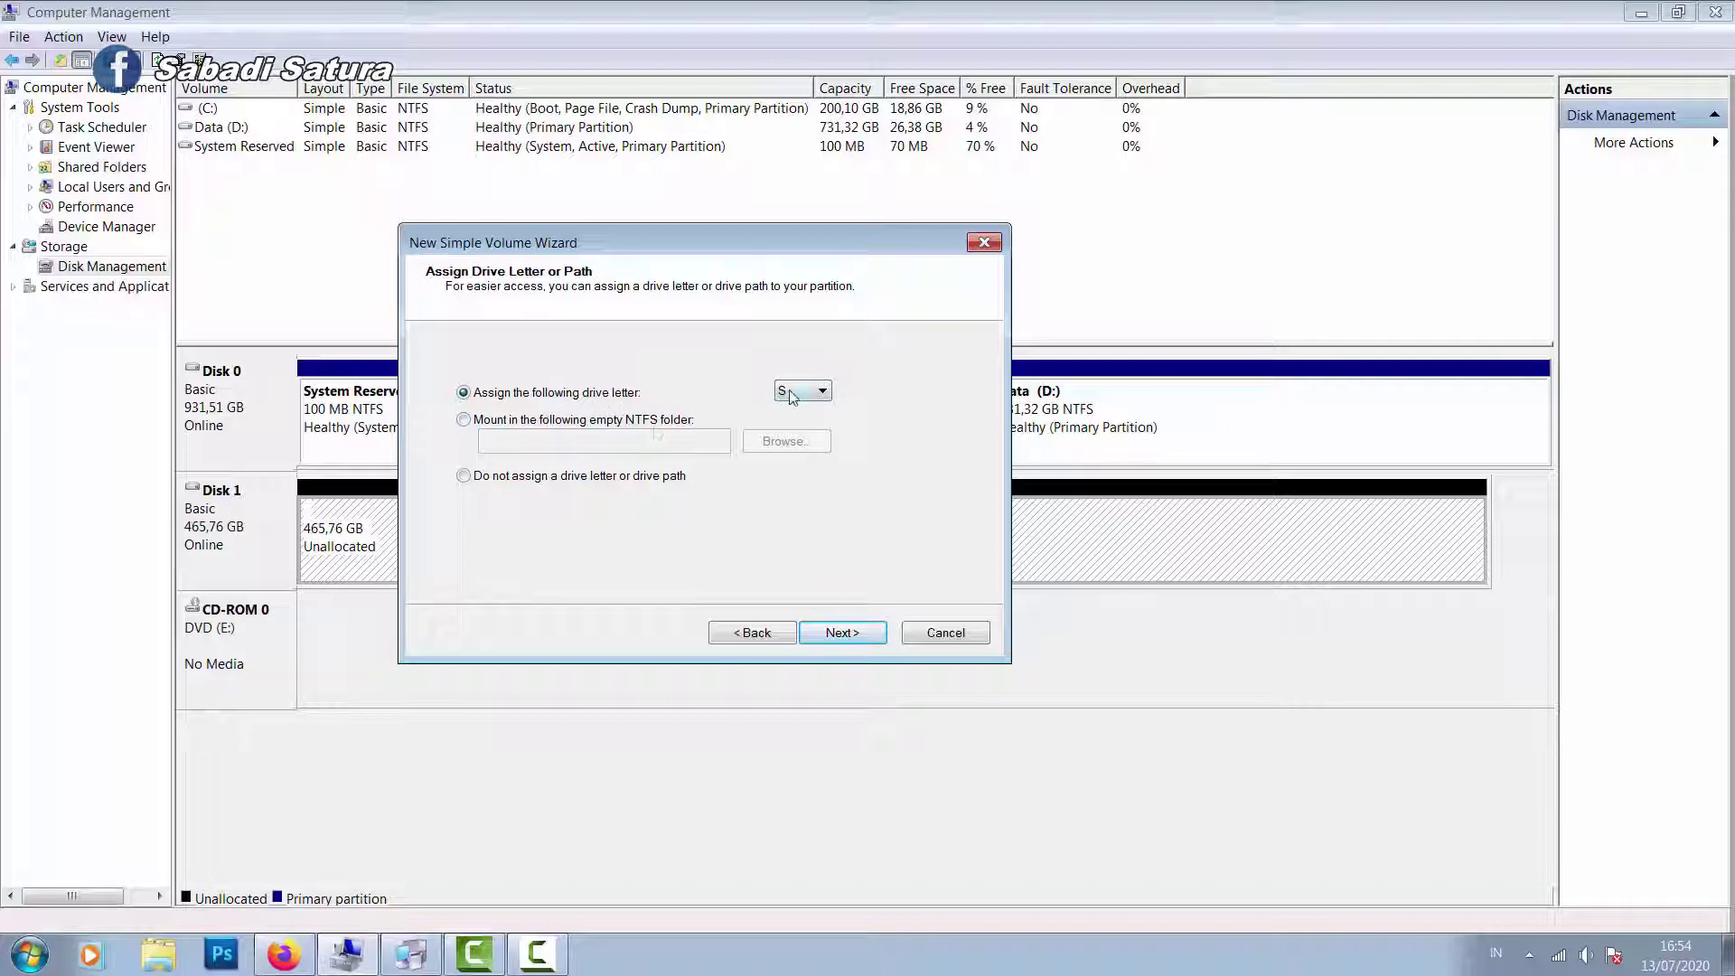
left_click(854, 638)
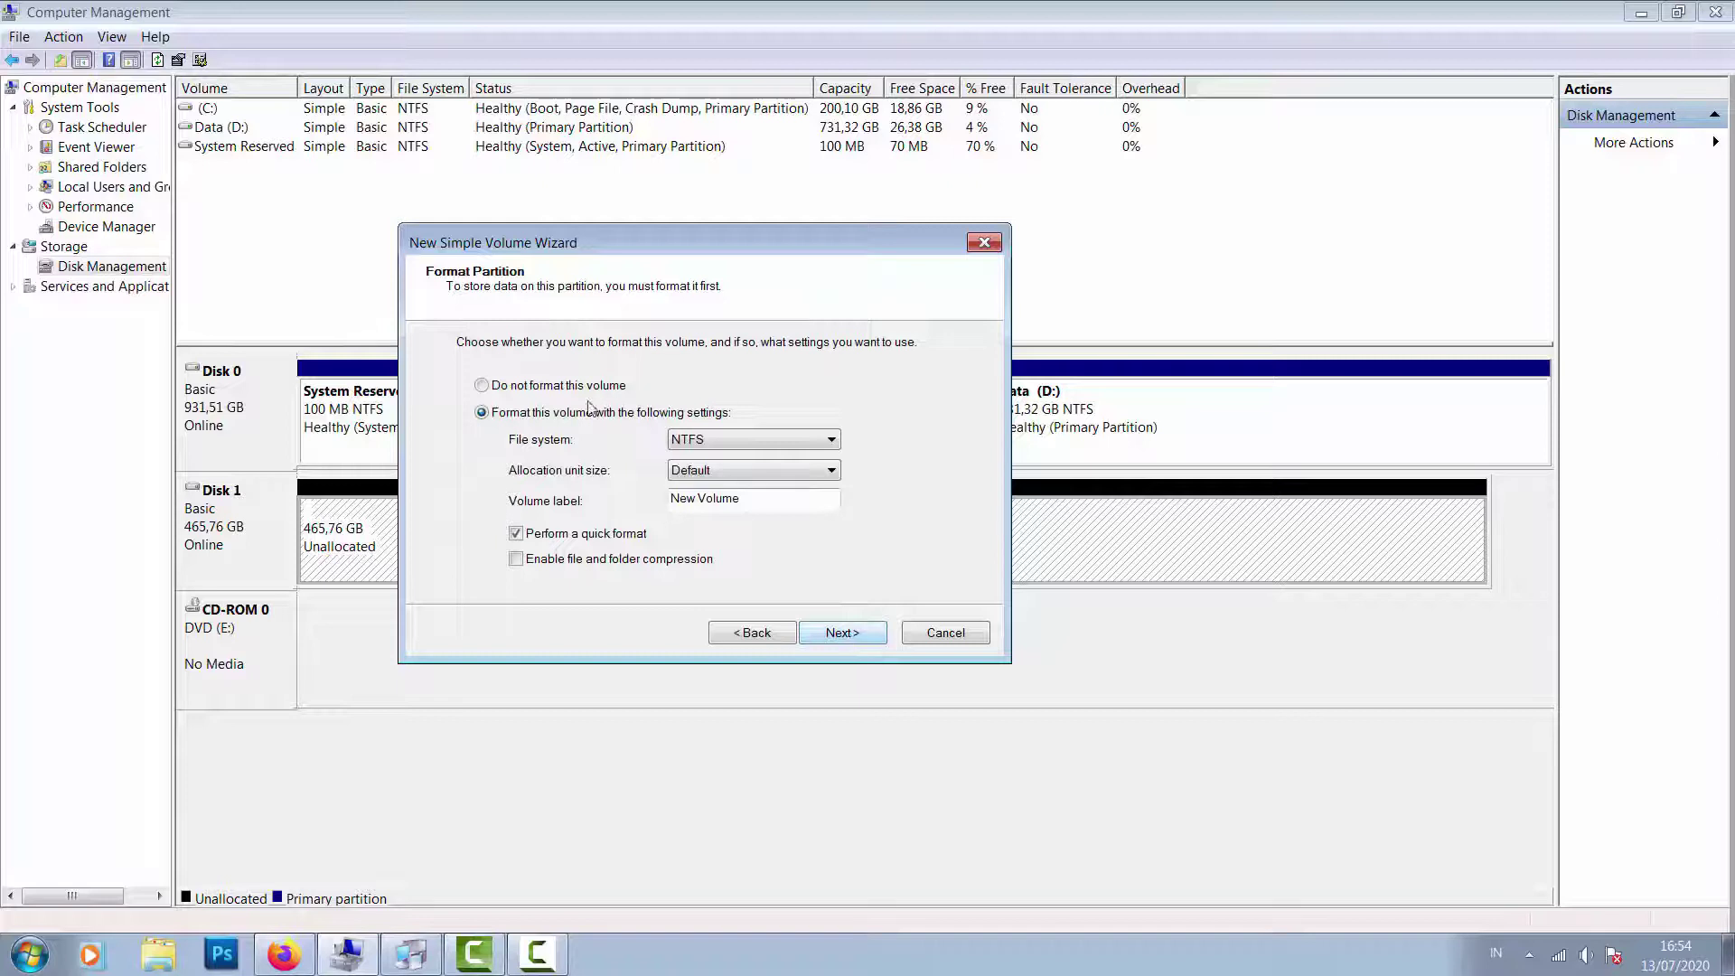
Set the volume to a quick NTFS format with the default allocation unit size and the label Local Disk.
left_click(701, 439)
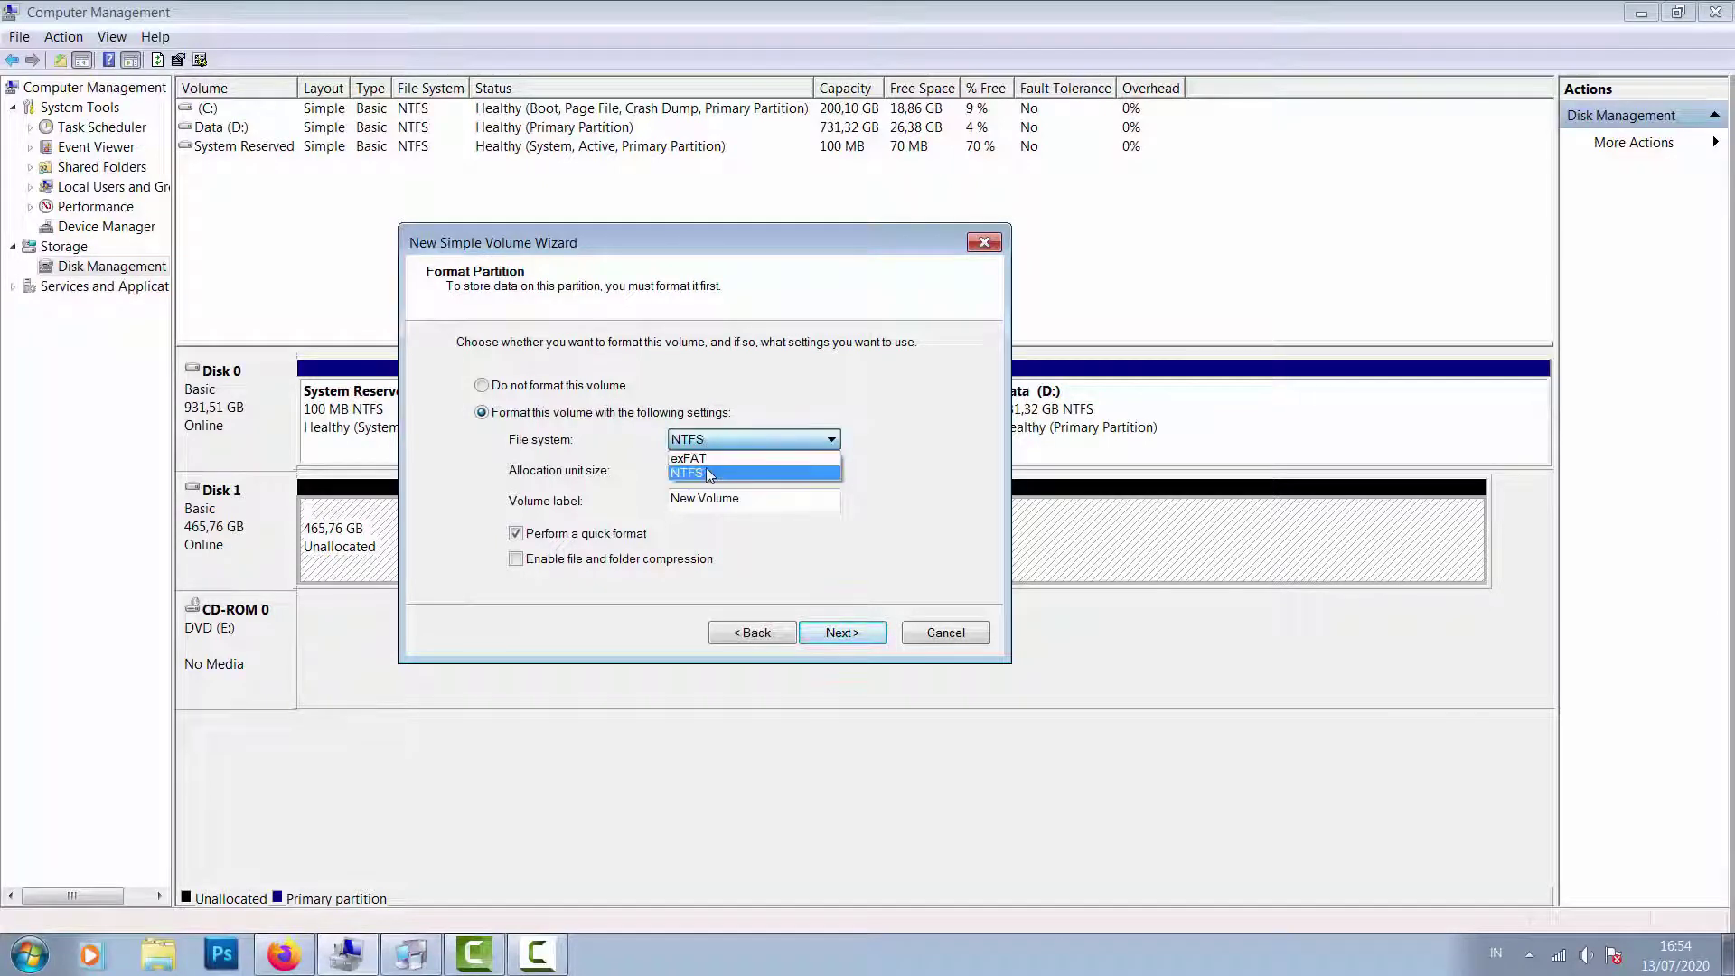
left_click(752, 474)
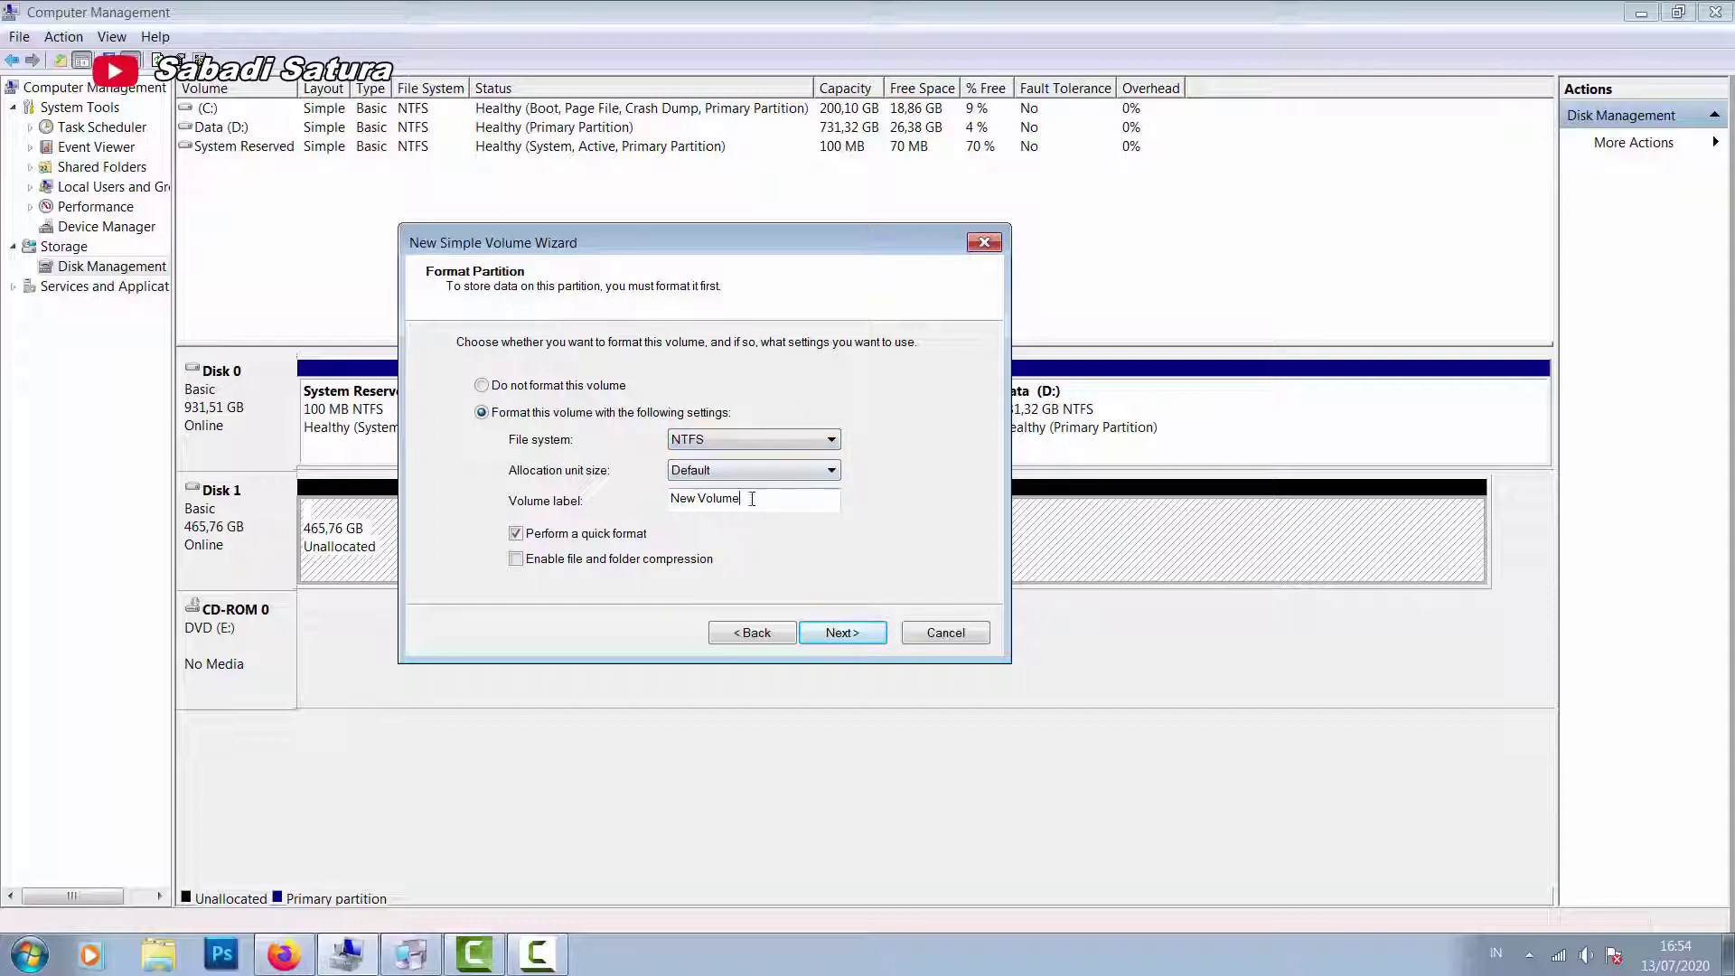
left_click_drag(775, 497, 581, 502)
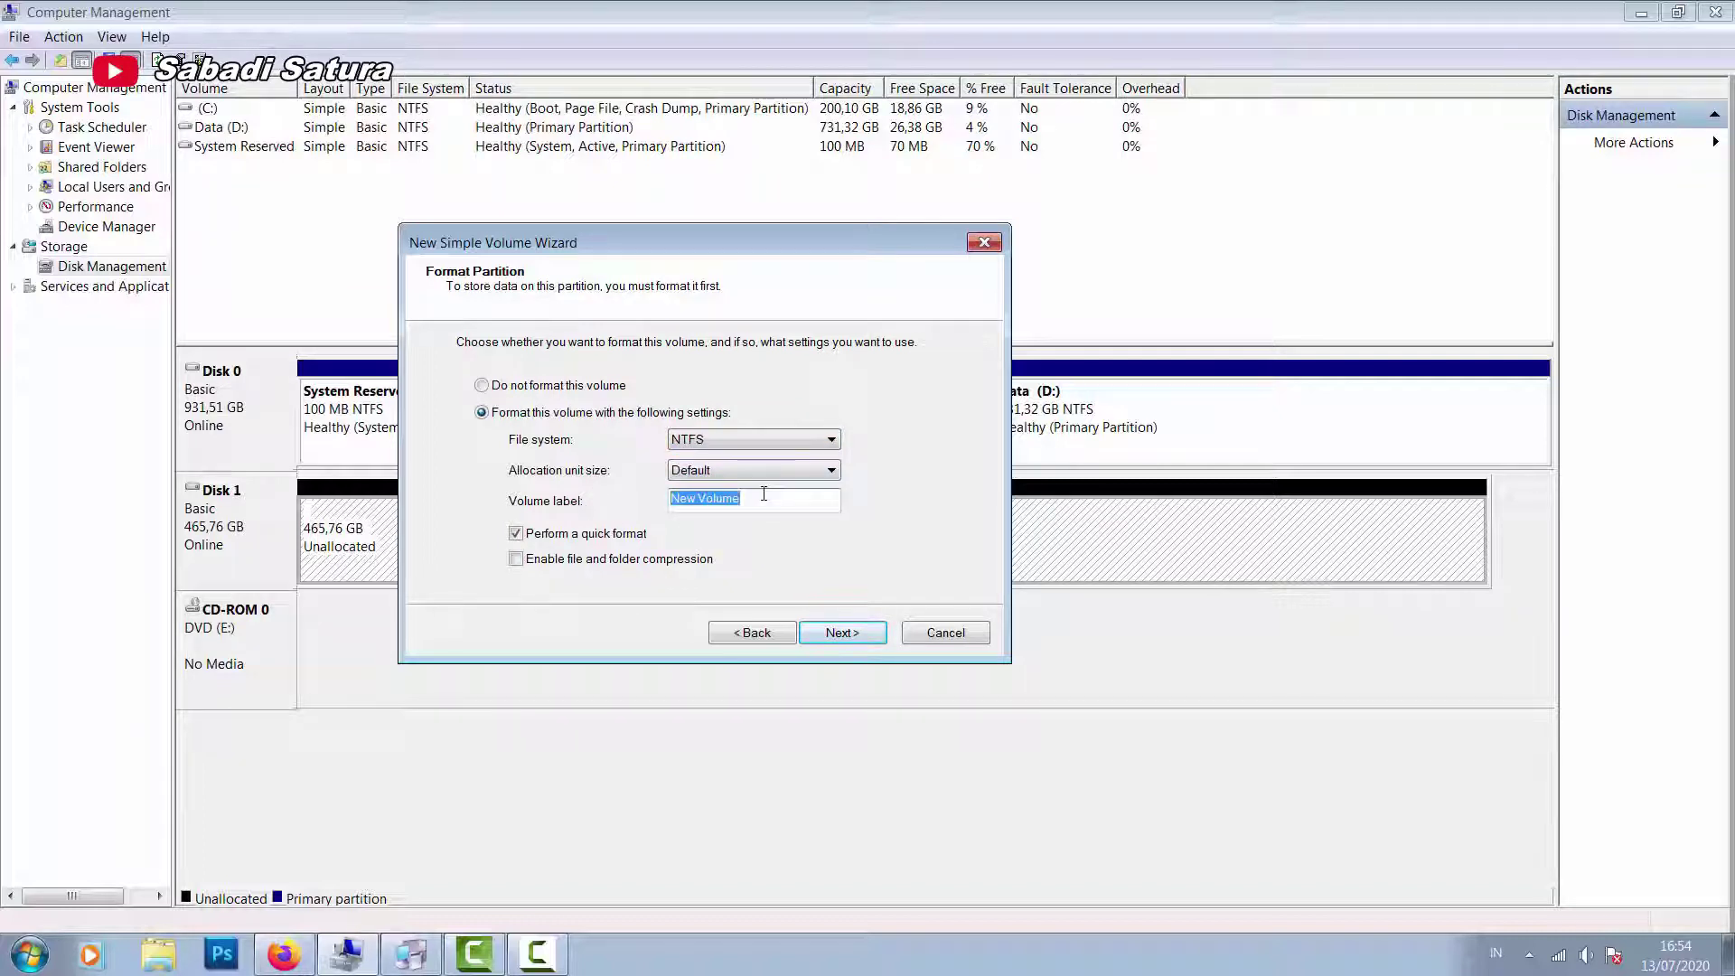
type("Local Disc")
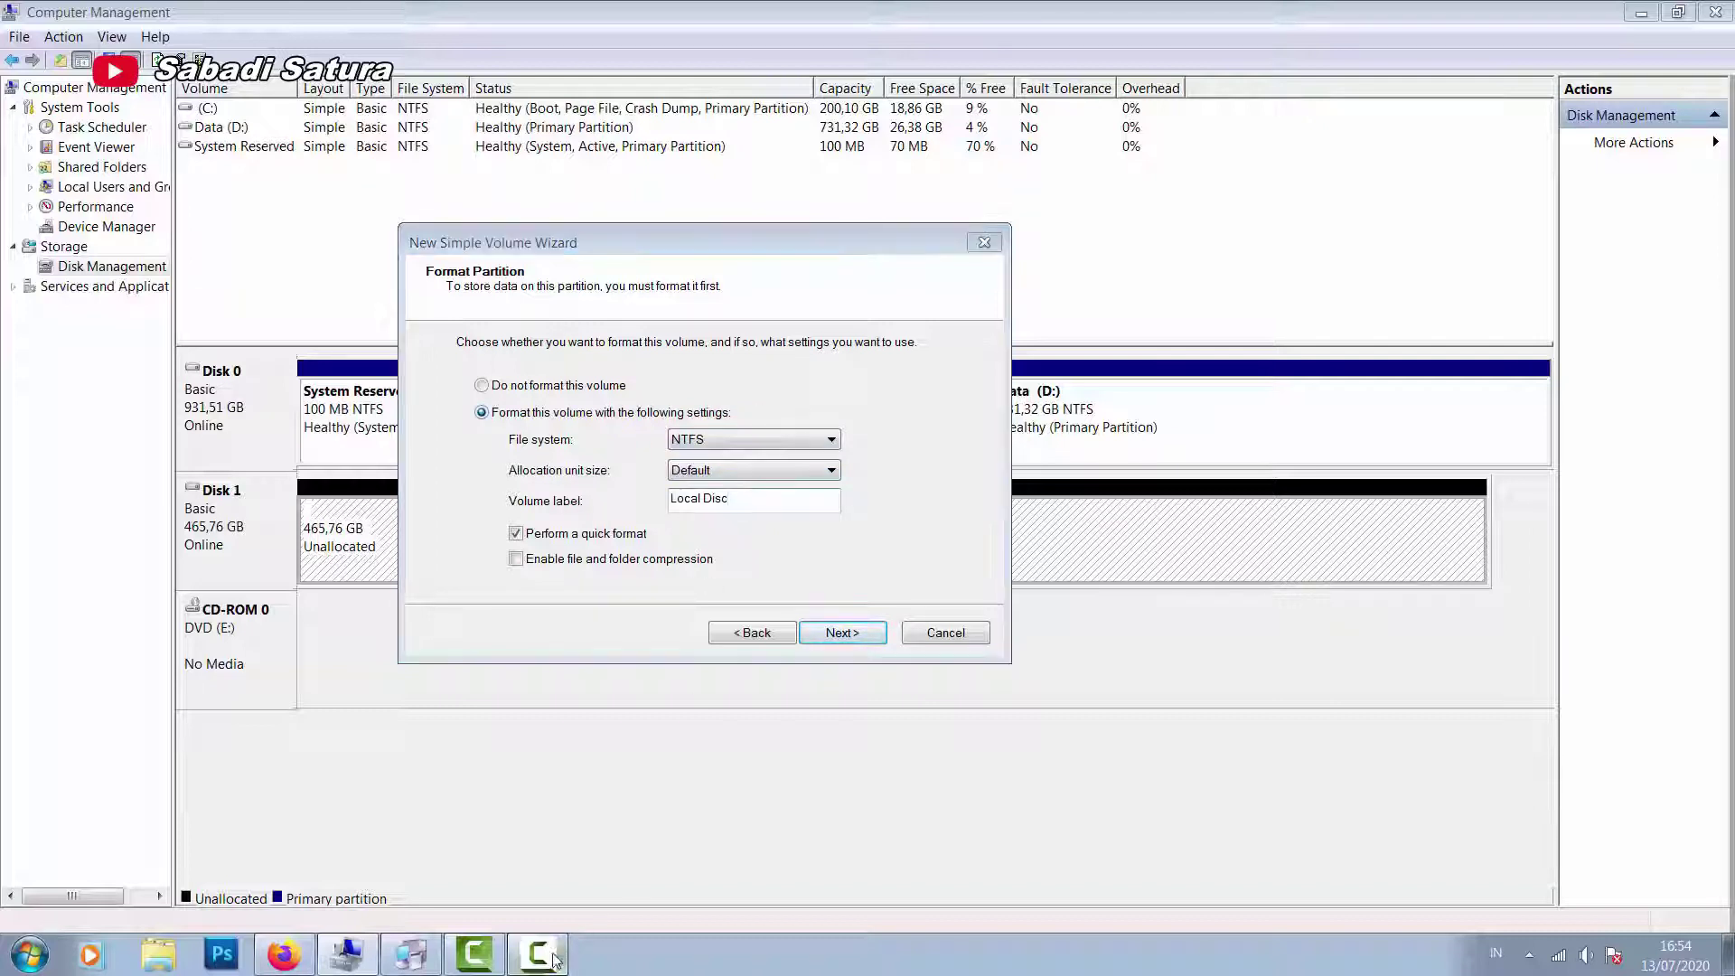
left_click(842, 632)
Review the selected volume settings and finish the wizard to create and format the volume.
left_click_drag(947, 442, 948, 465)
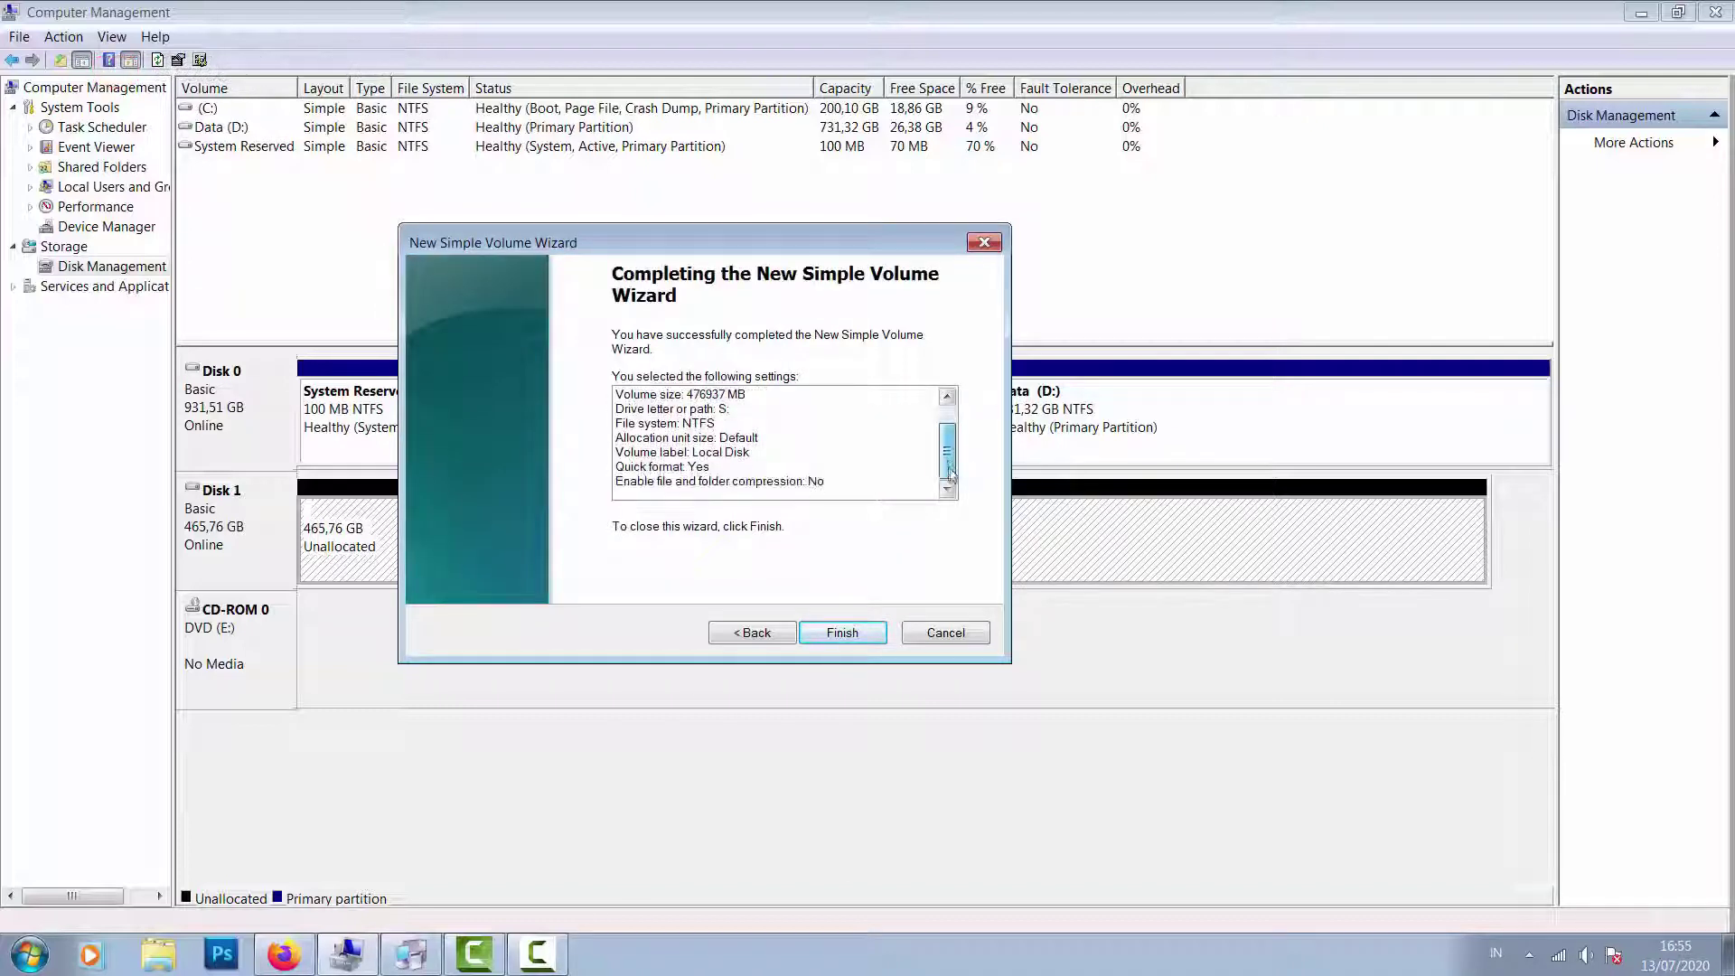
left_click_drag(624, 245, 712, 284)
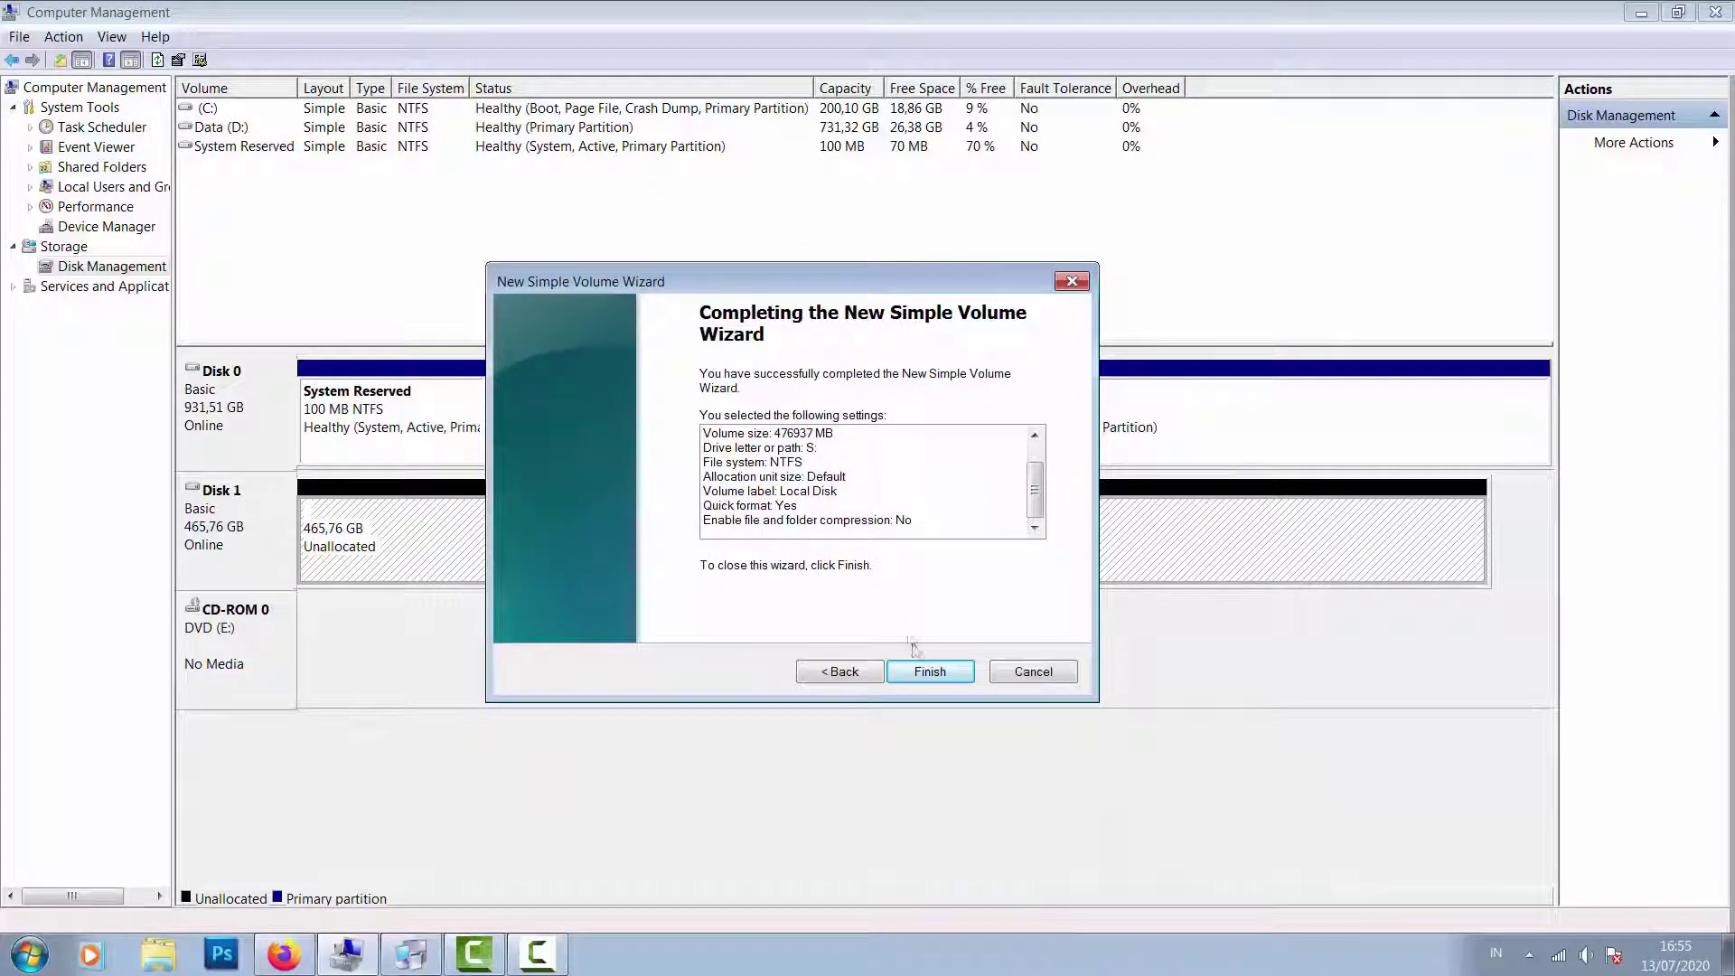
left_click(931, 673)
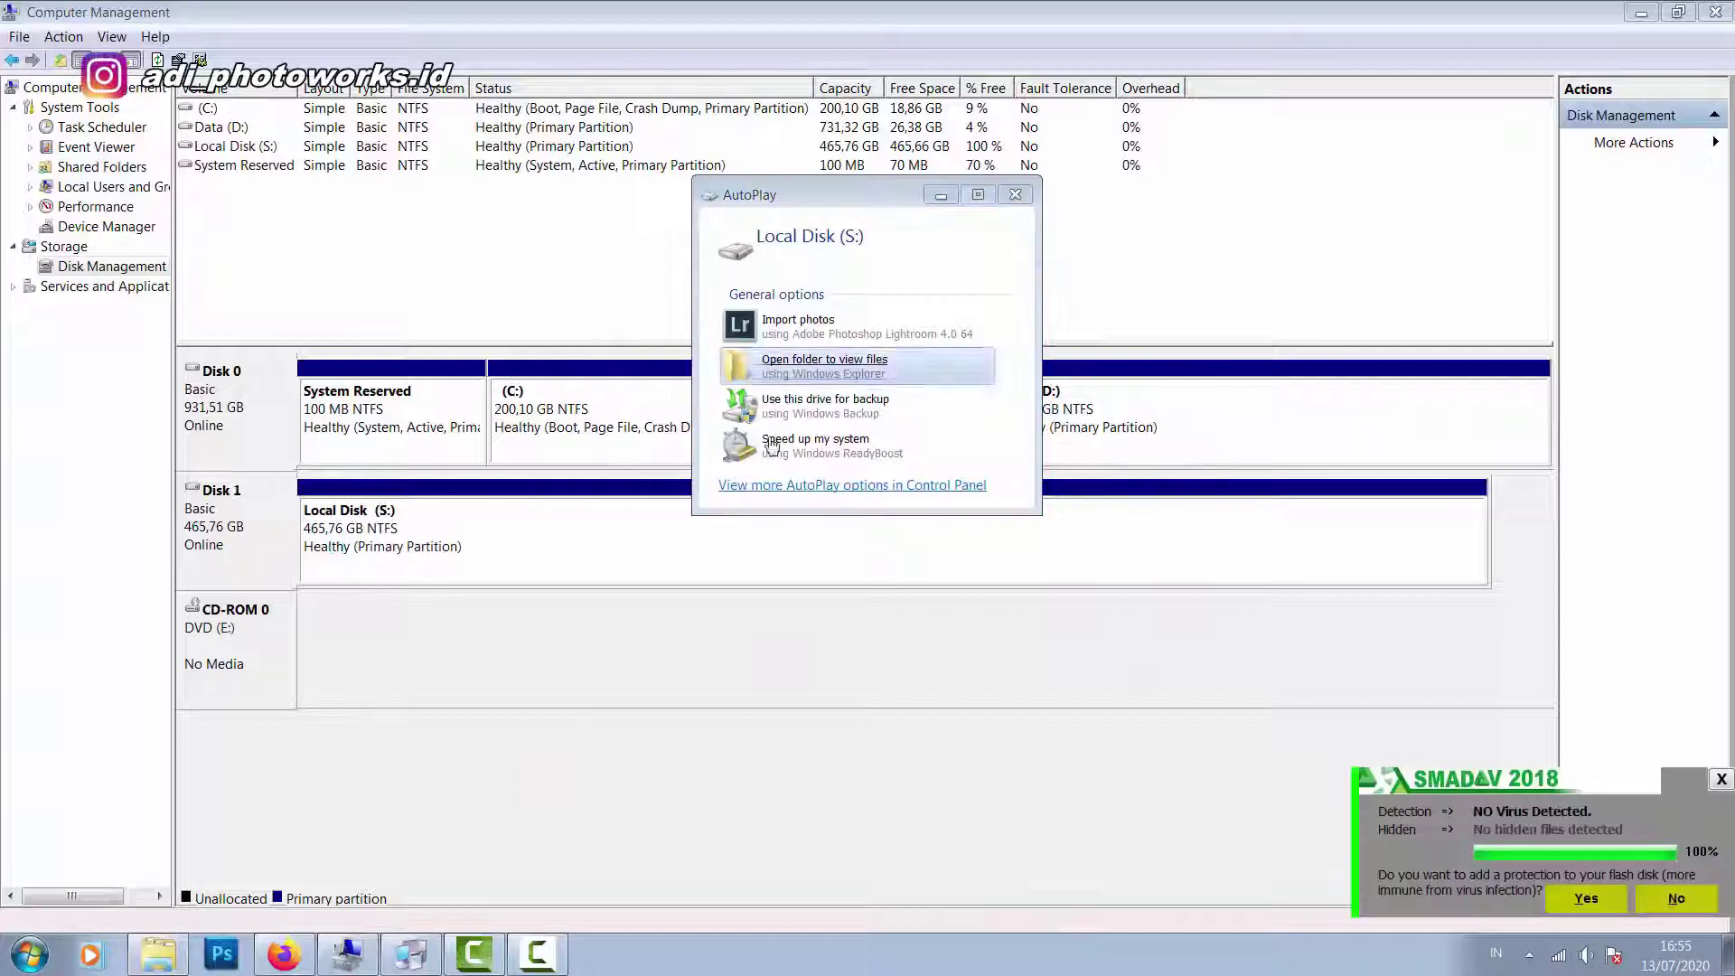
Accept Smadav's offer to add protection to the new drive and close its AutoPlay window.
left_click(1600, 901)
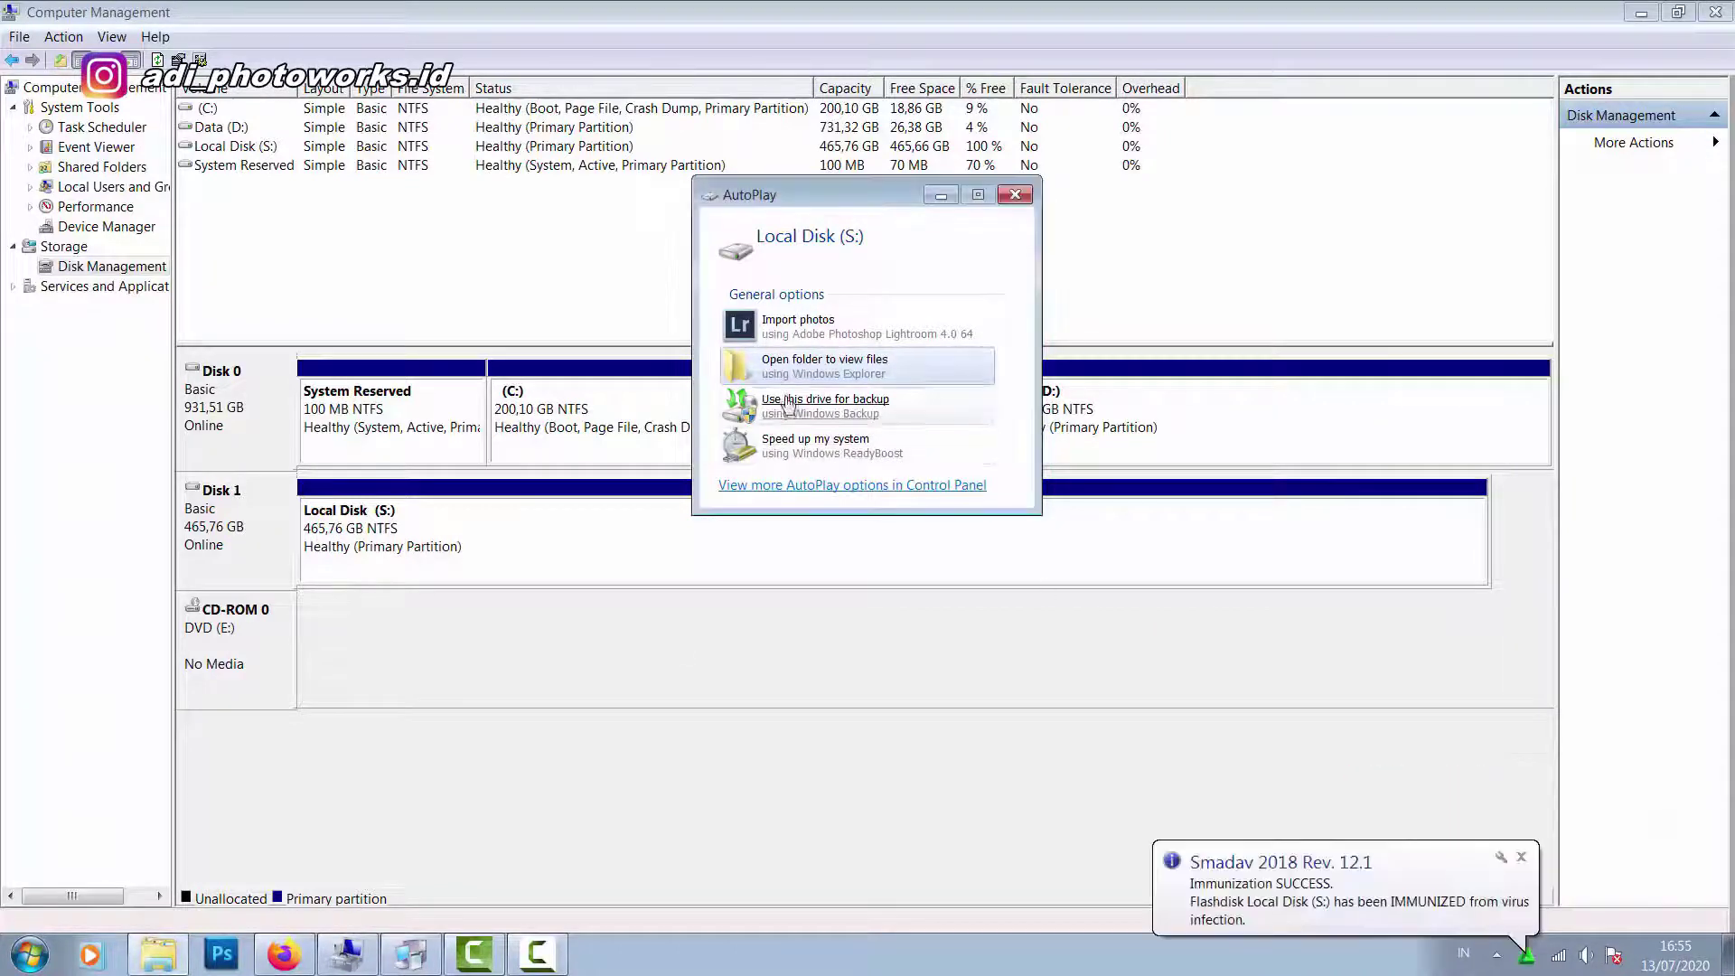
left_click(1015, 195)
Examine the properties of the Local Disk (S:) volume, including its capacity and drive tools, and close them.
left_click(402, 529)
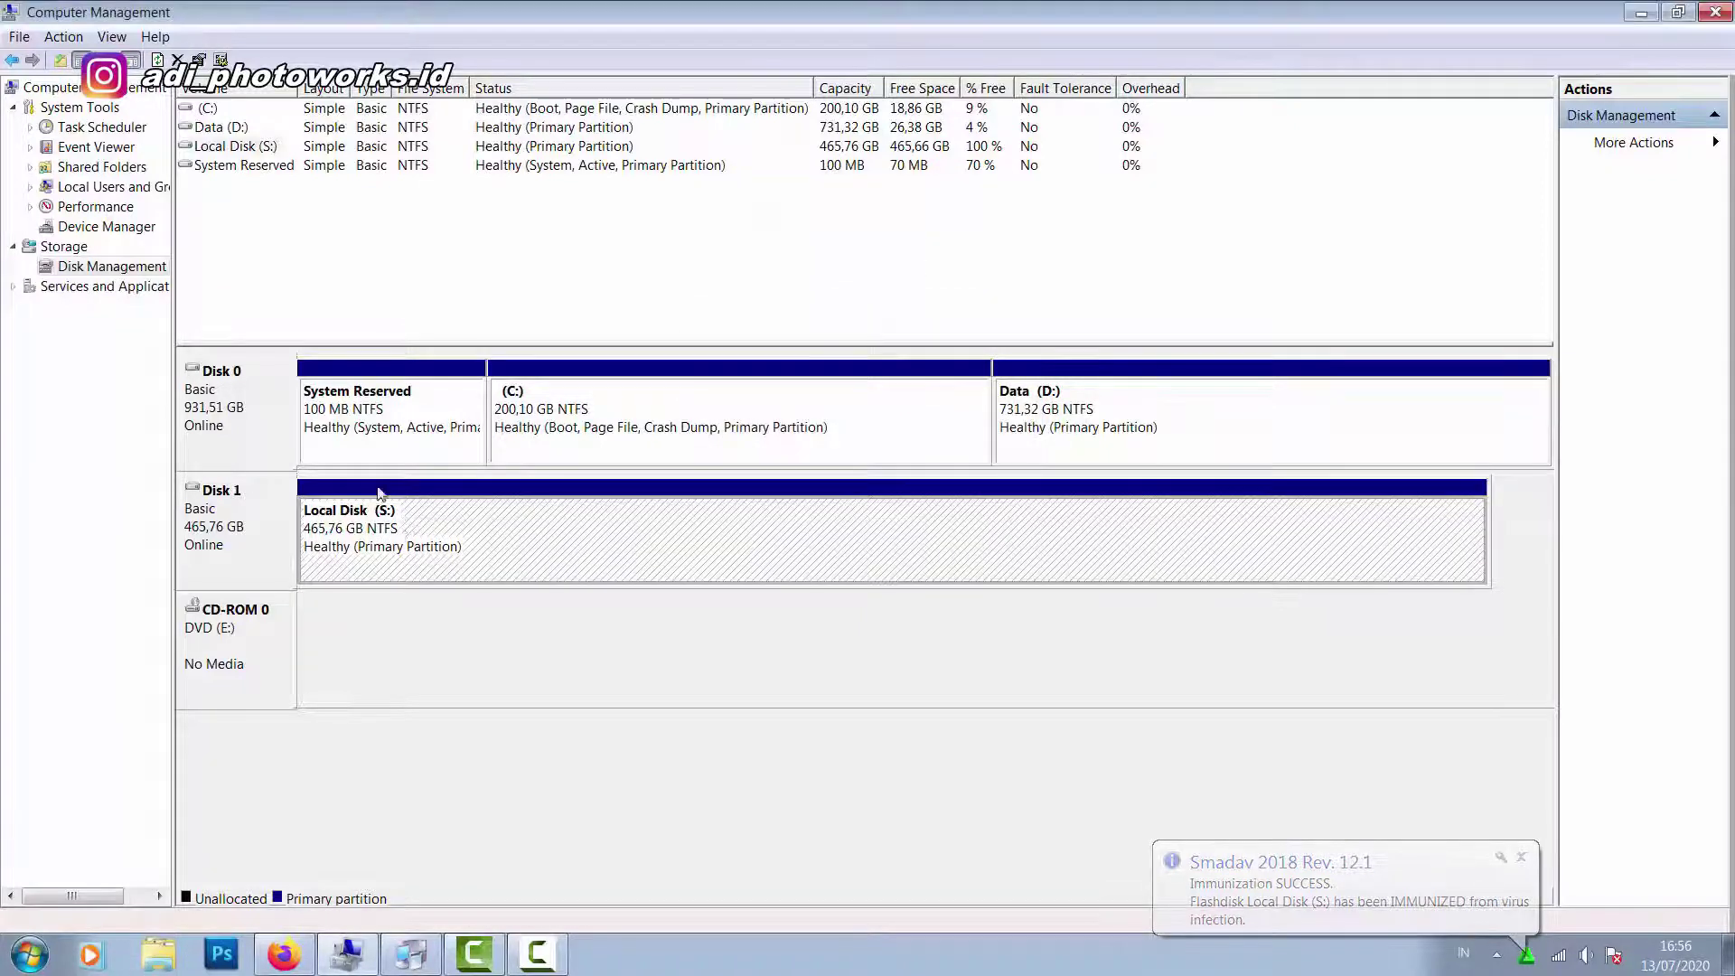
right_click(377, 565)
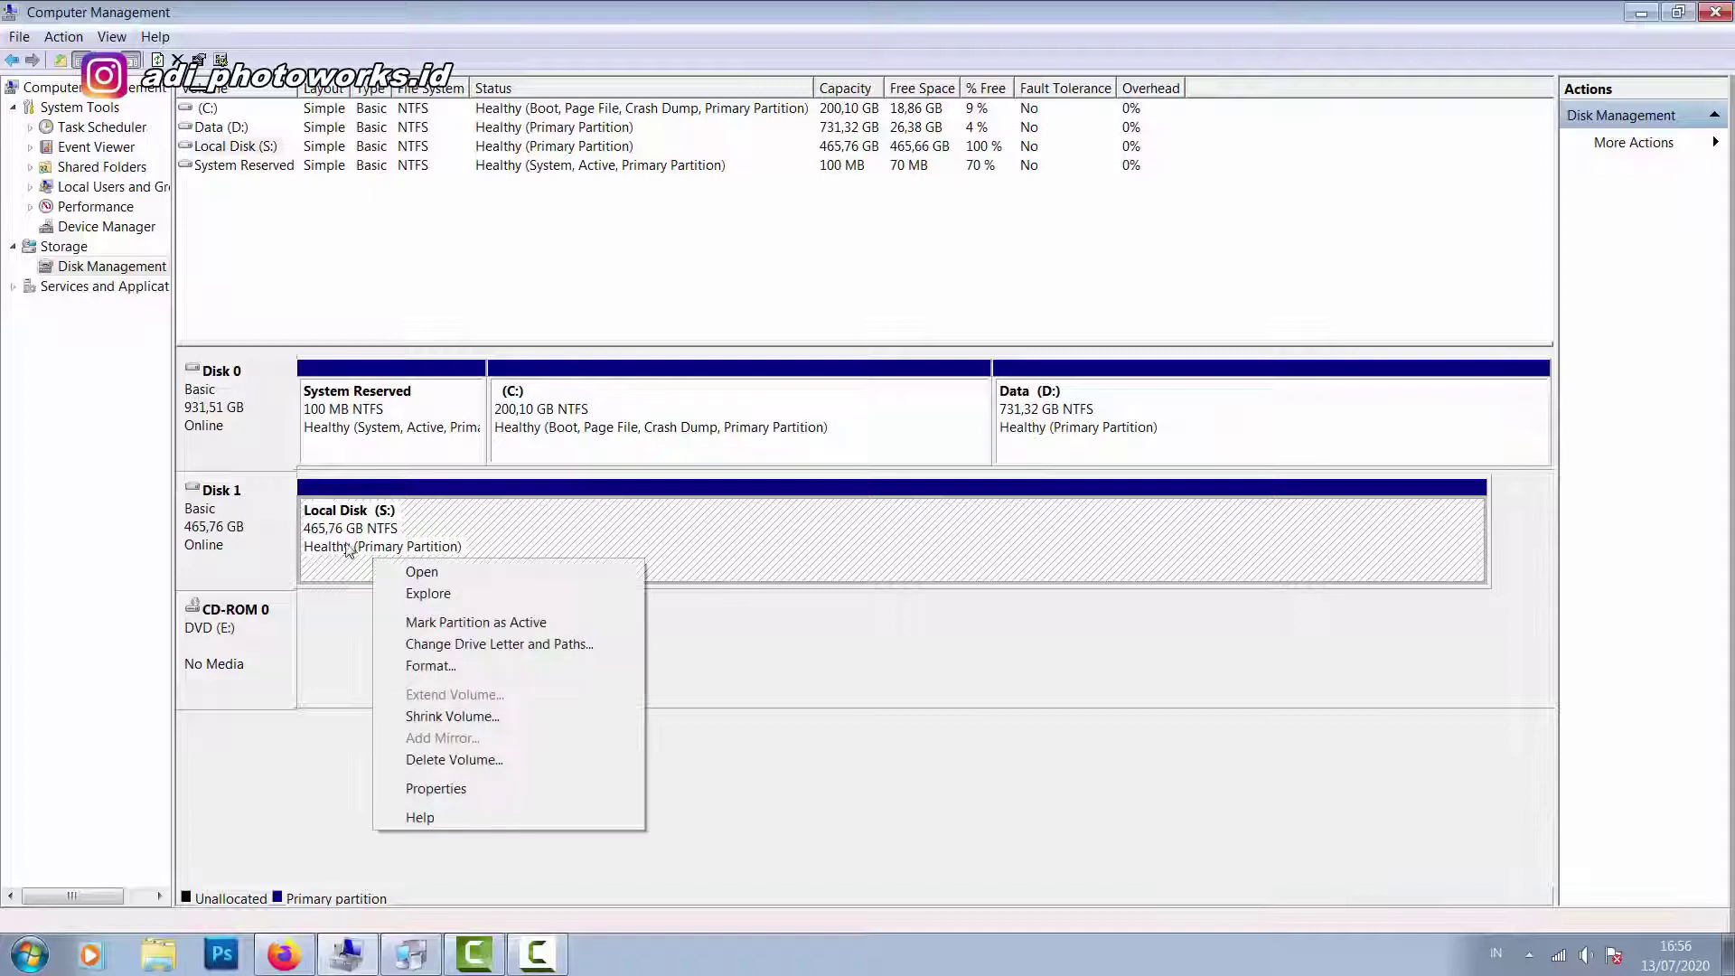
left_click(429, 791)
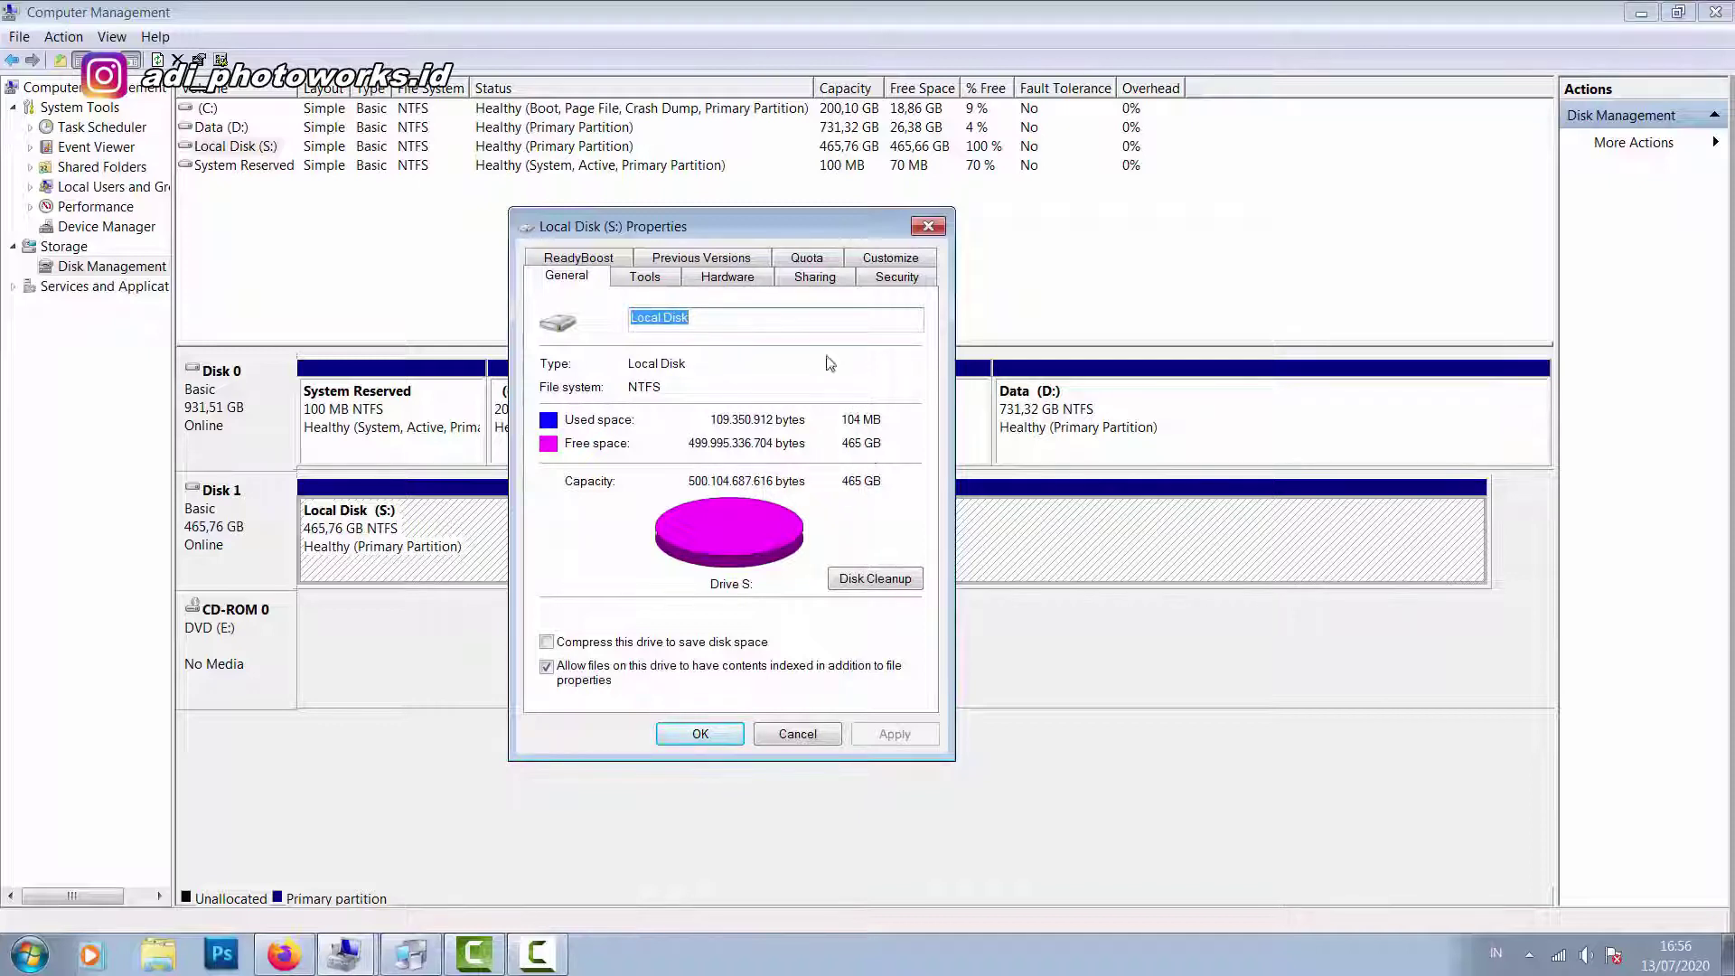
left_click(665, 278)
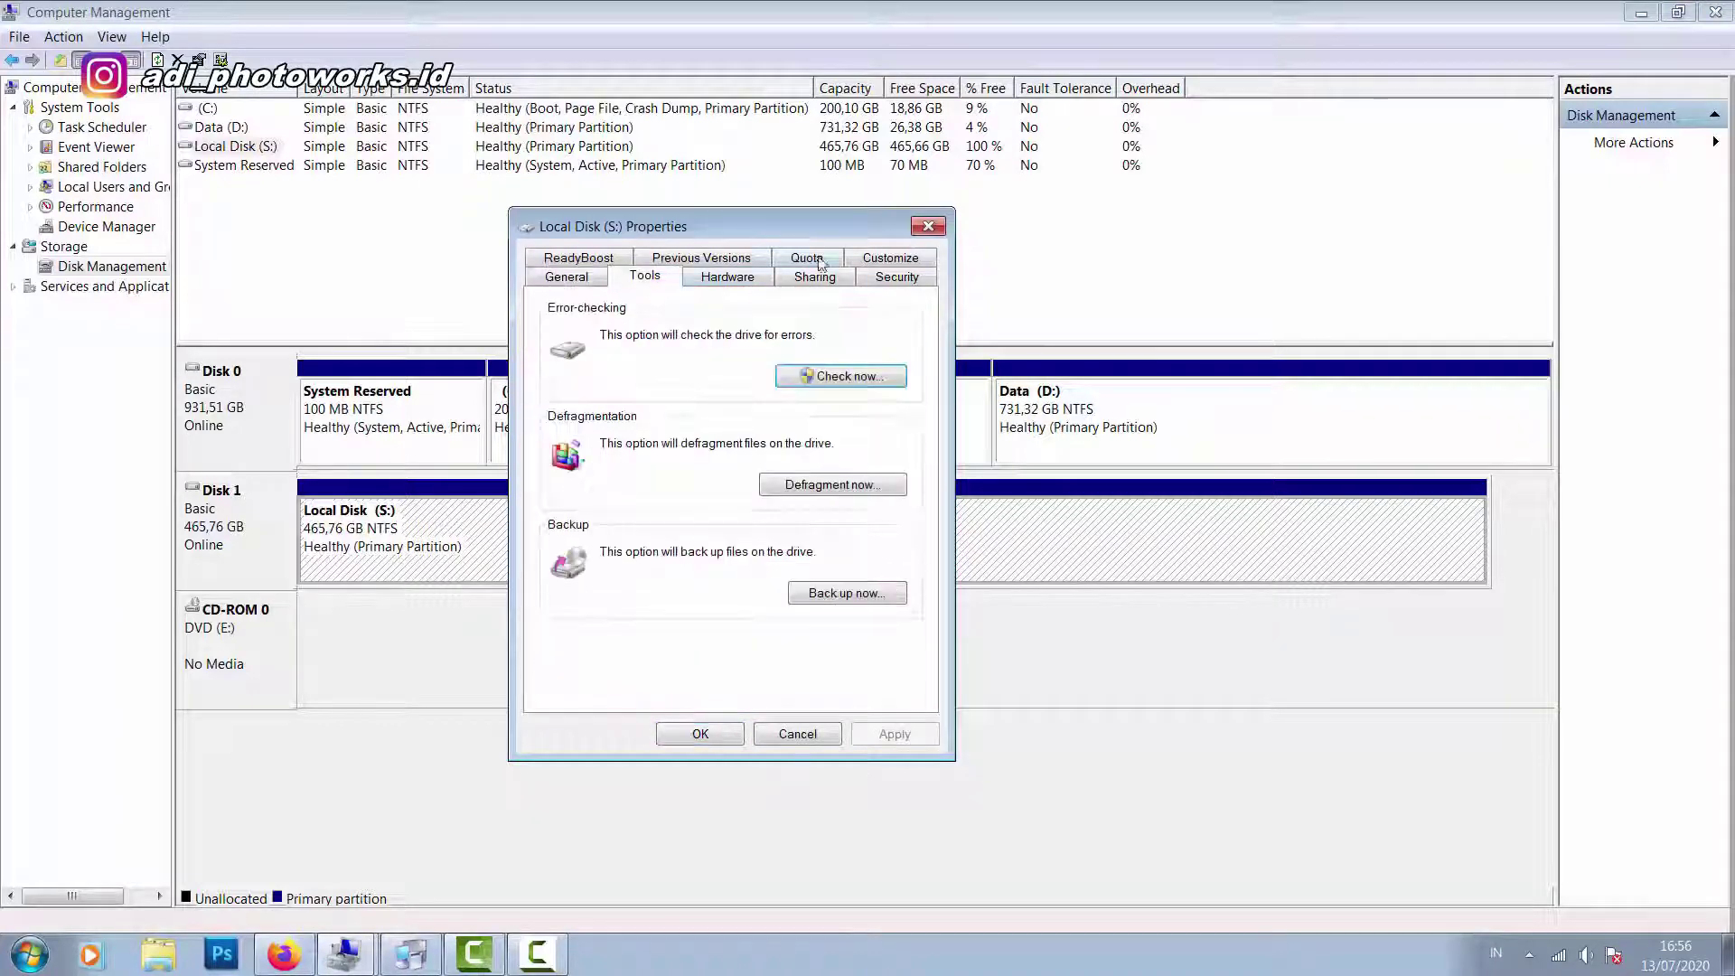
left_click(867, 258)
left_click(583, 262)
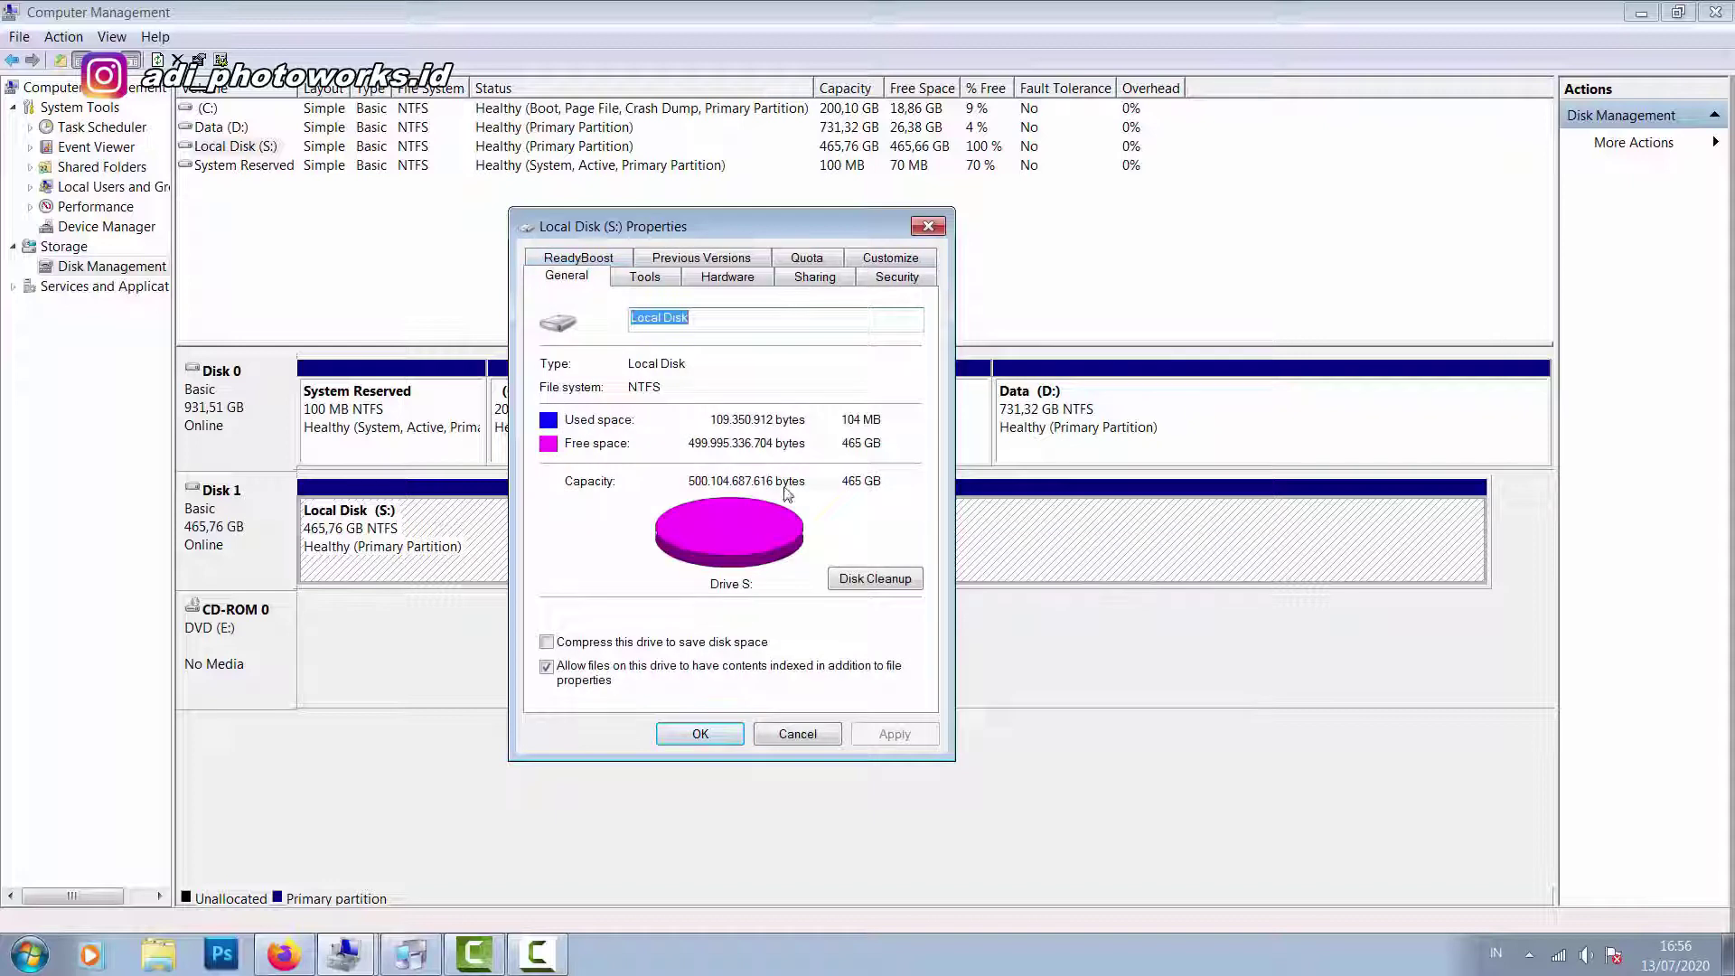
left_click(928, 226)
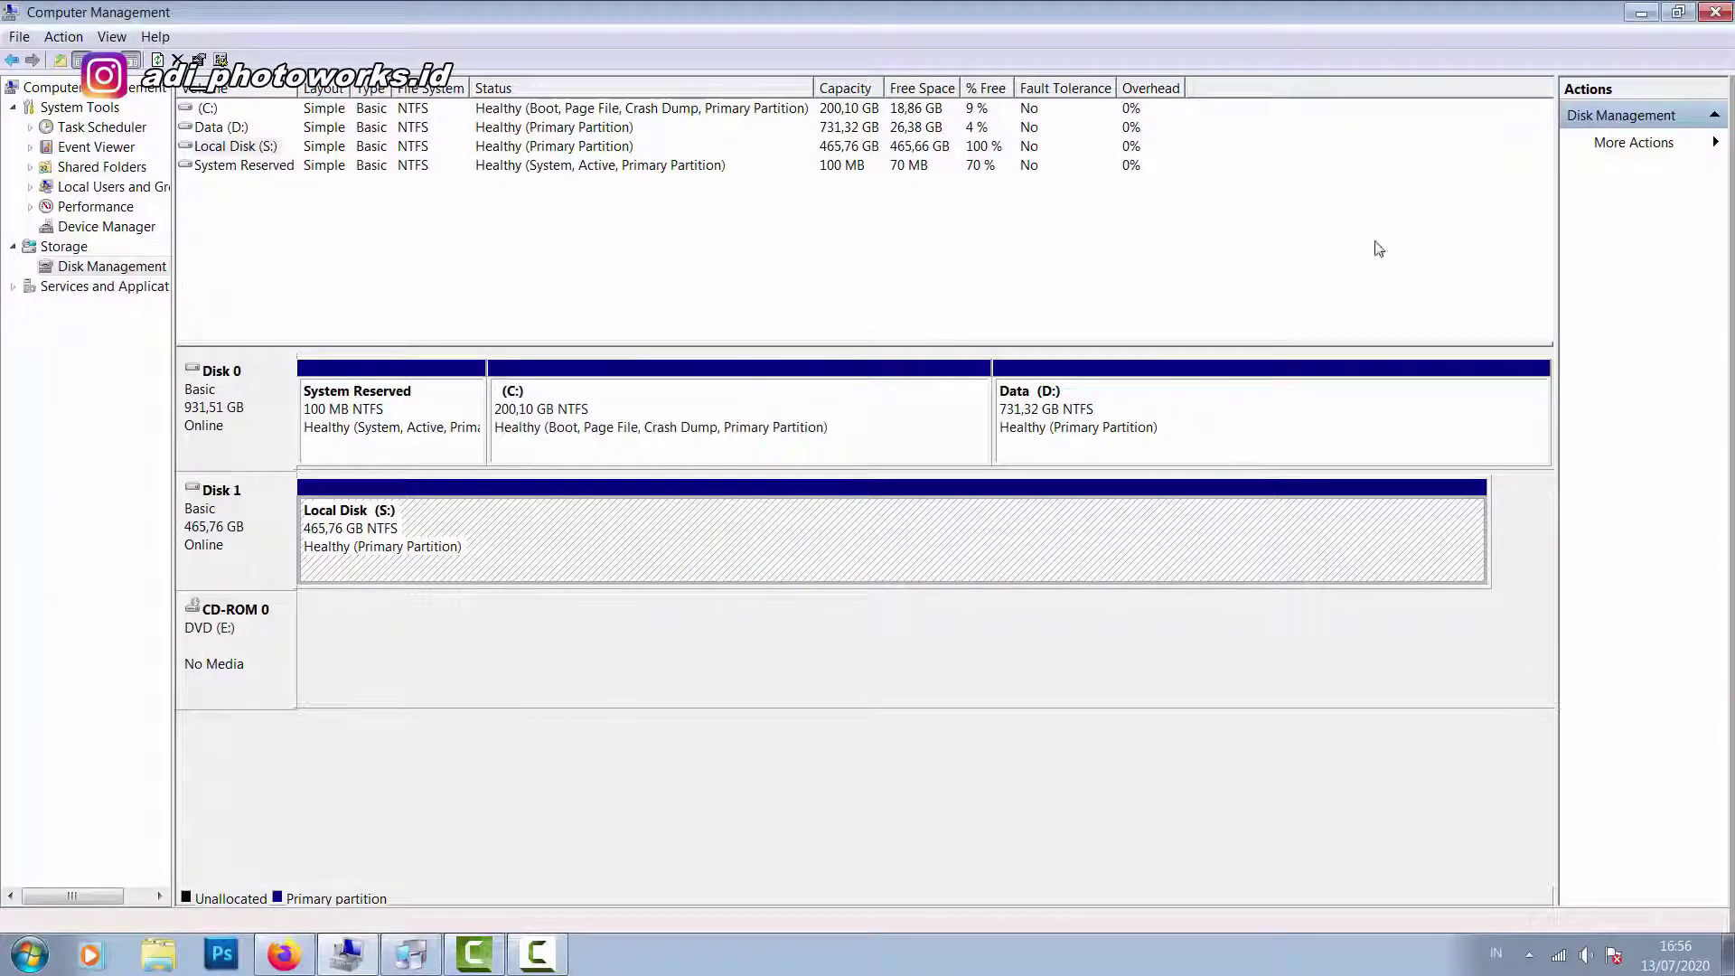
Show and refresh the desktop, and open Windows Explorer.
left_click(1728, 954)
right_click(1046, 233)
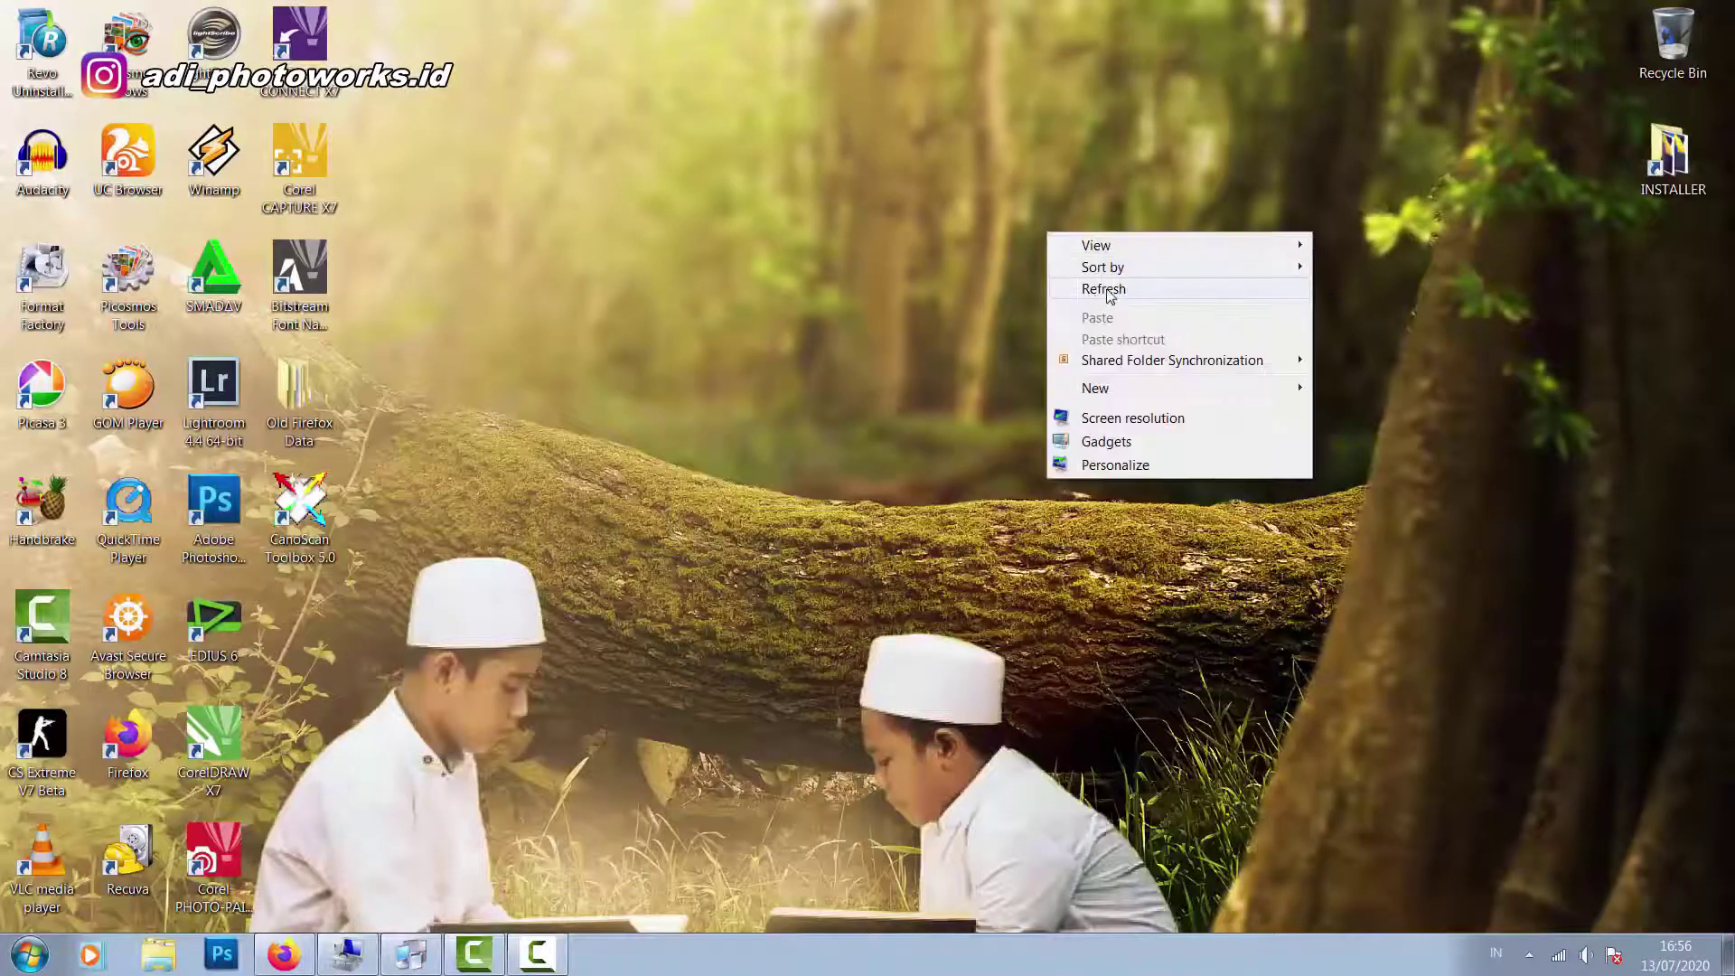
left_click(1106, 288)
left_click(157, 953)
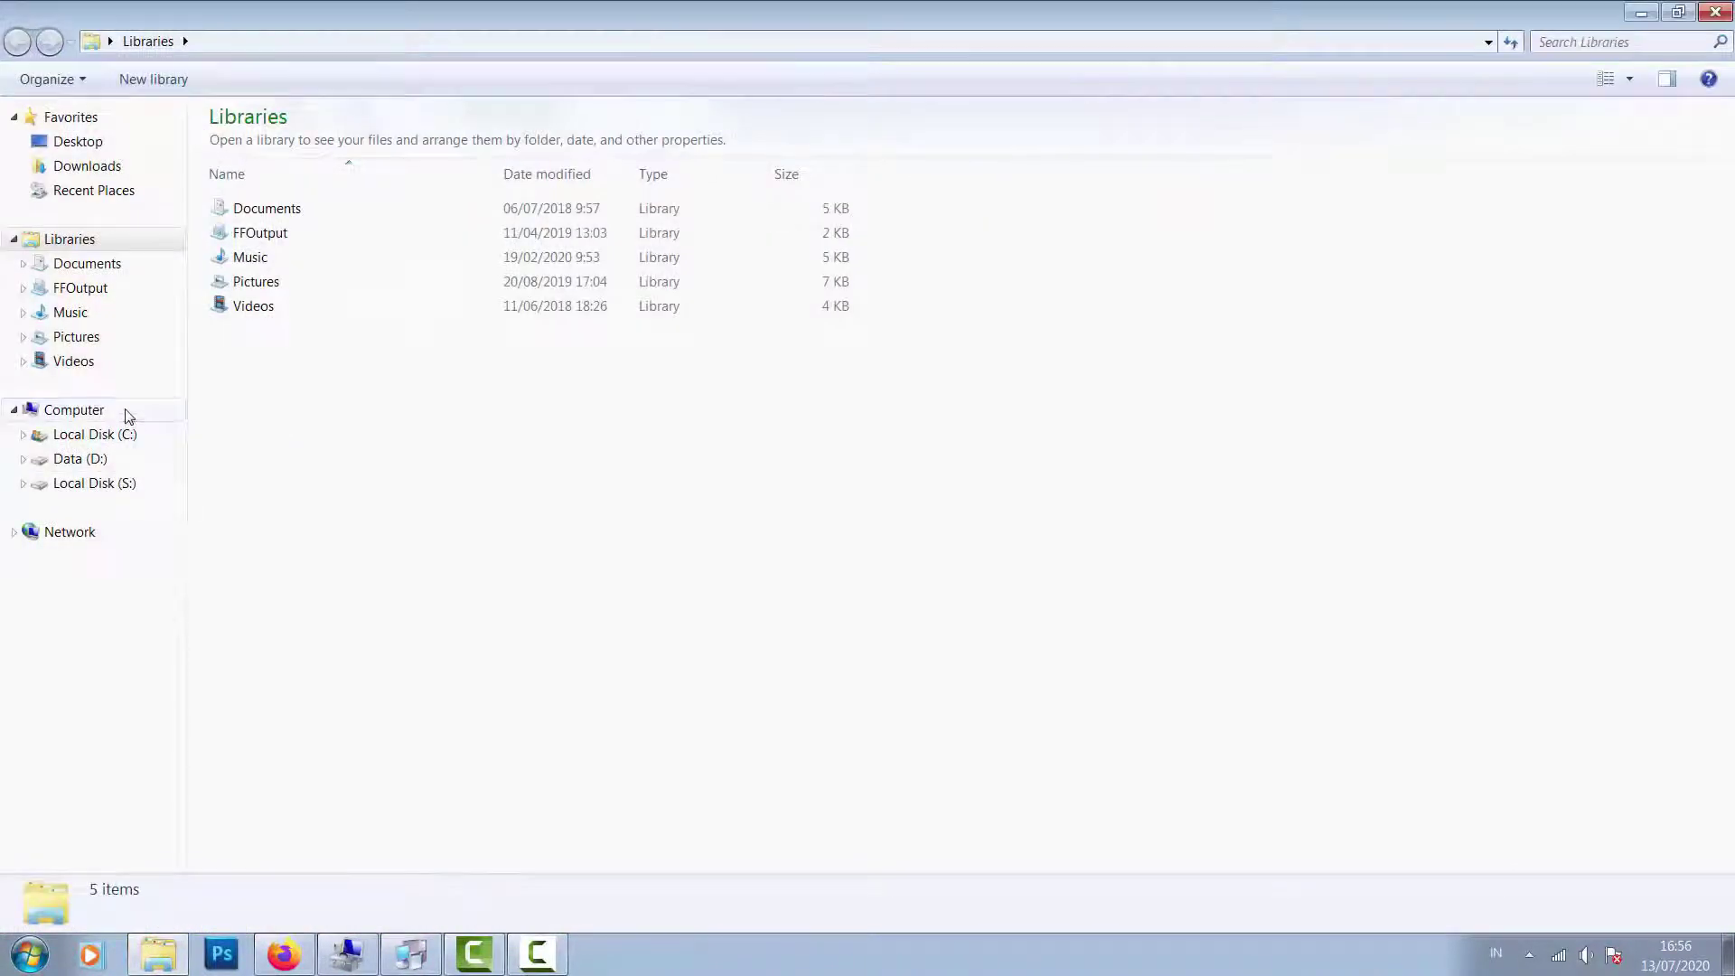
Go to the Computer view, examine the properties of Local Disk (S:), and close them.
left_click(127, 411)
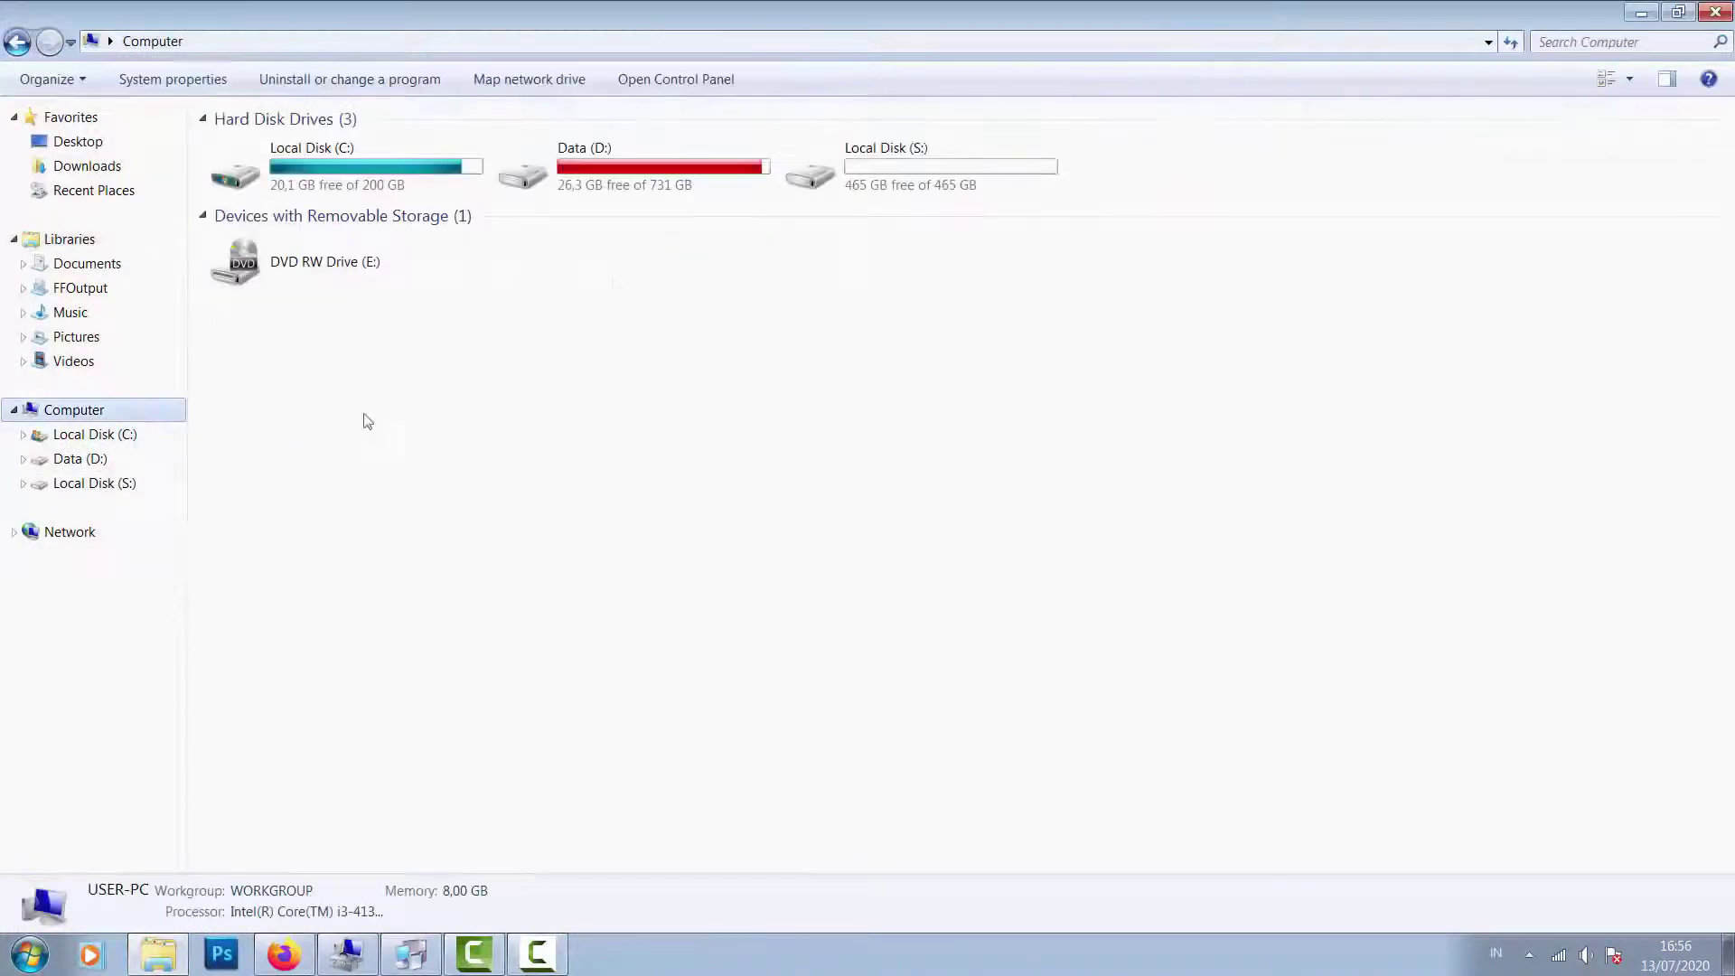
left_click(892, 175)
right_click(892, 170)
left_click(981, 638)
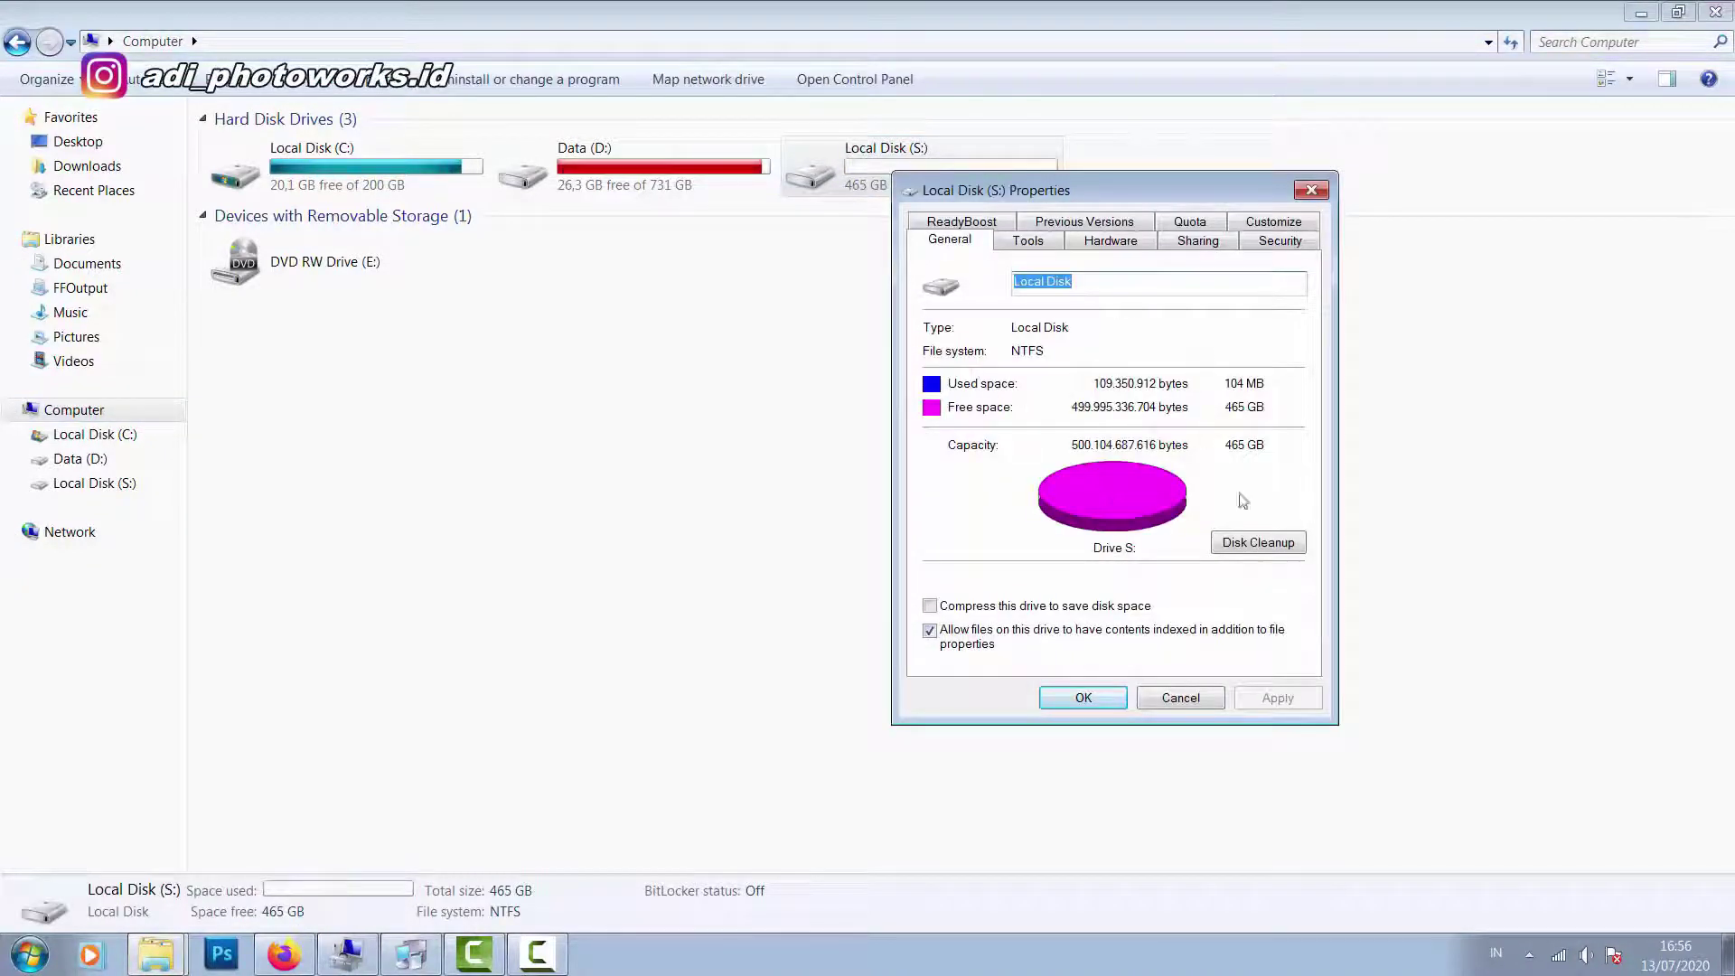
left_click(1310, 192)
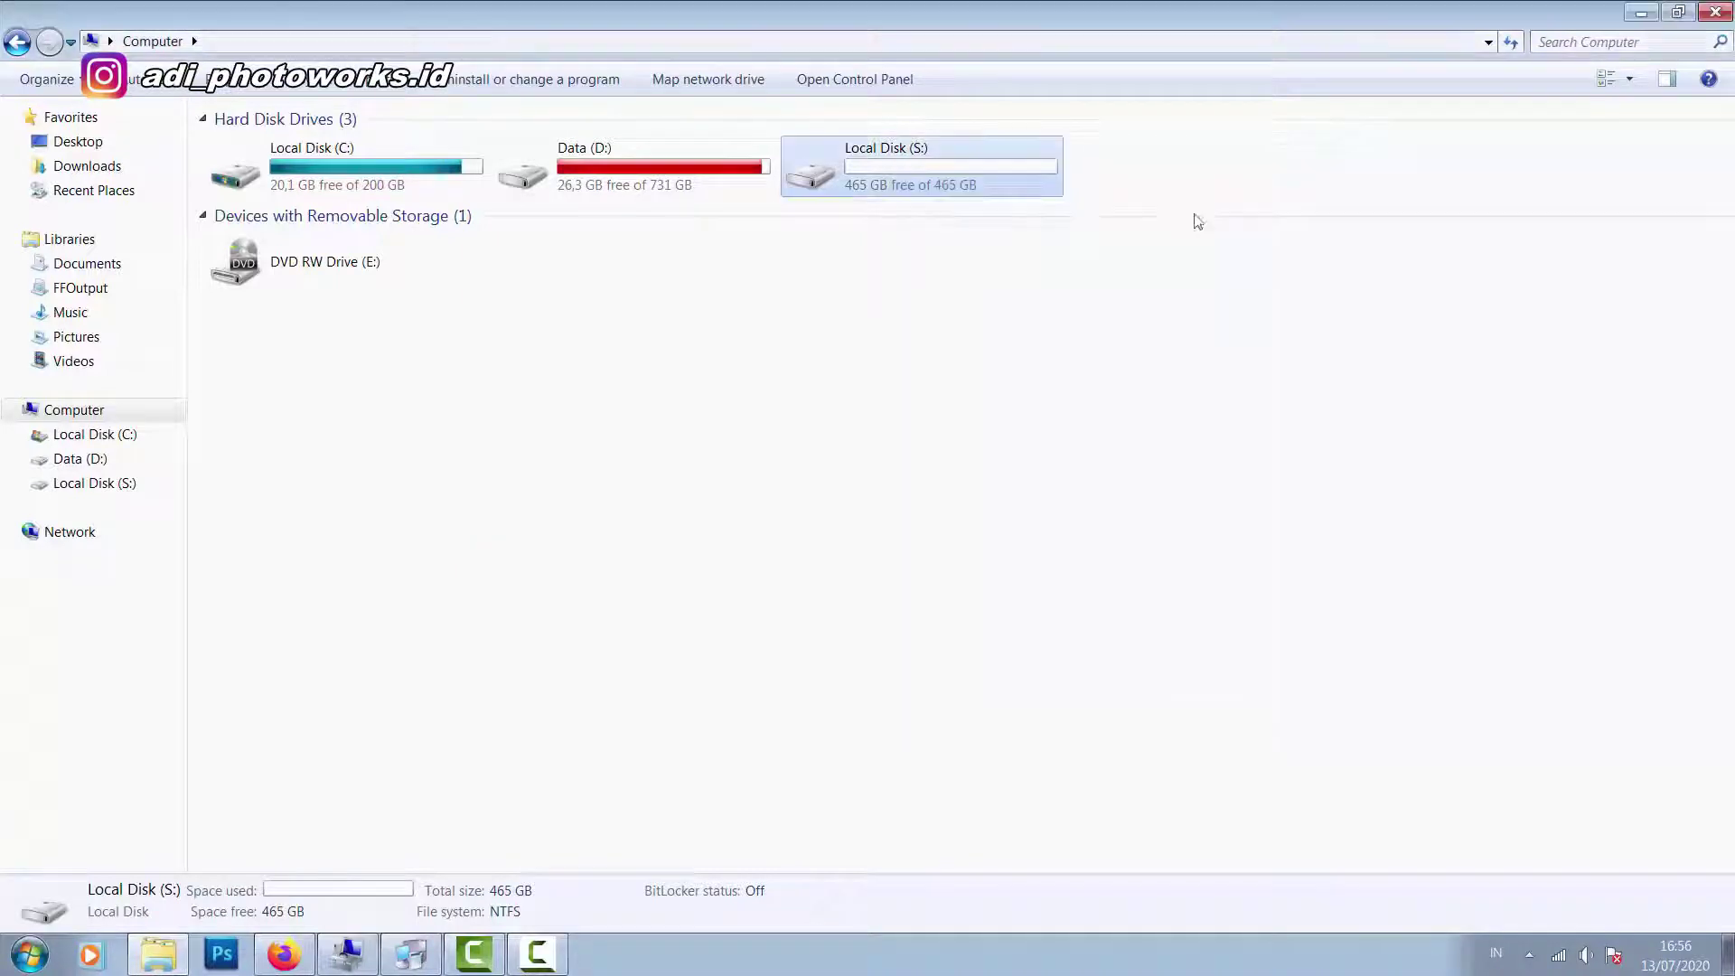
Open Local Disk (S:) to check its contents, and return to the Computer view of all drives.
right_click(999, 174)
double_click(951, 175)
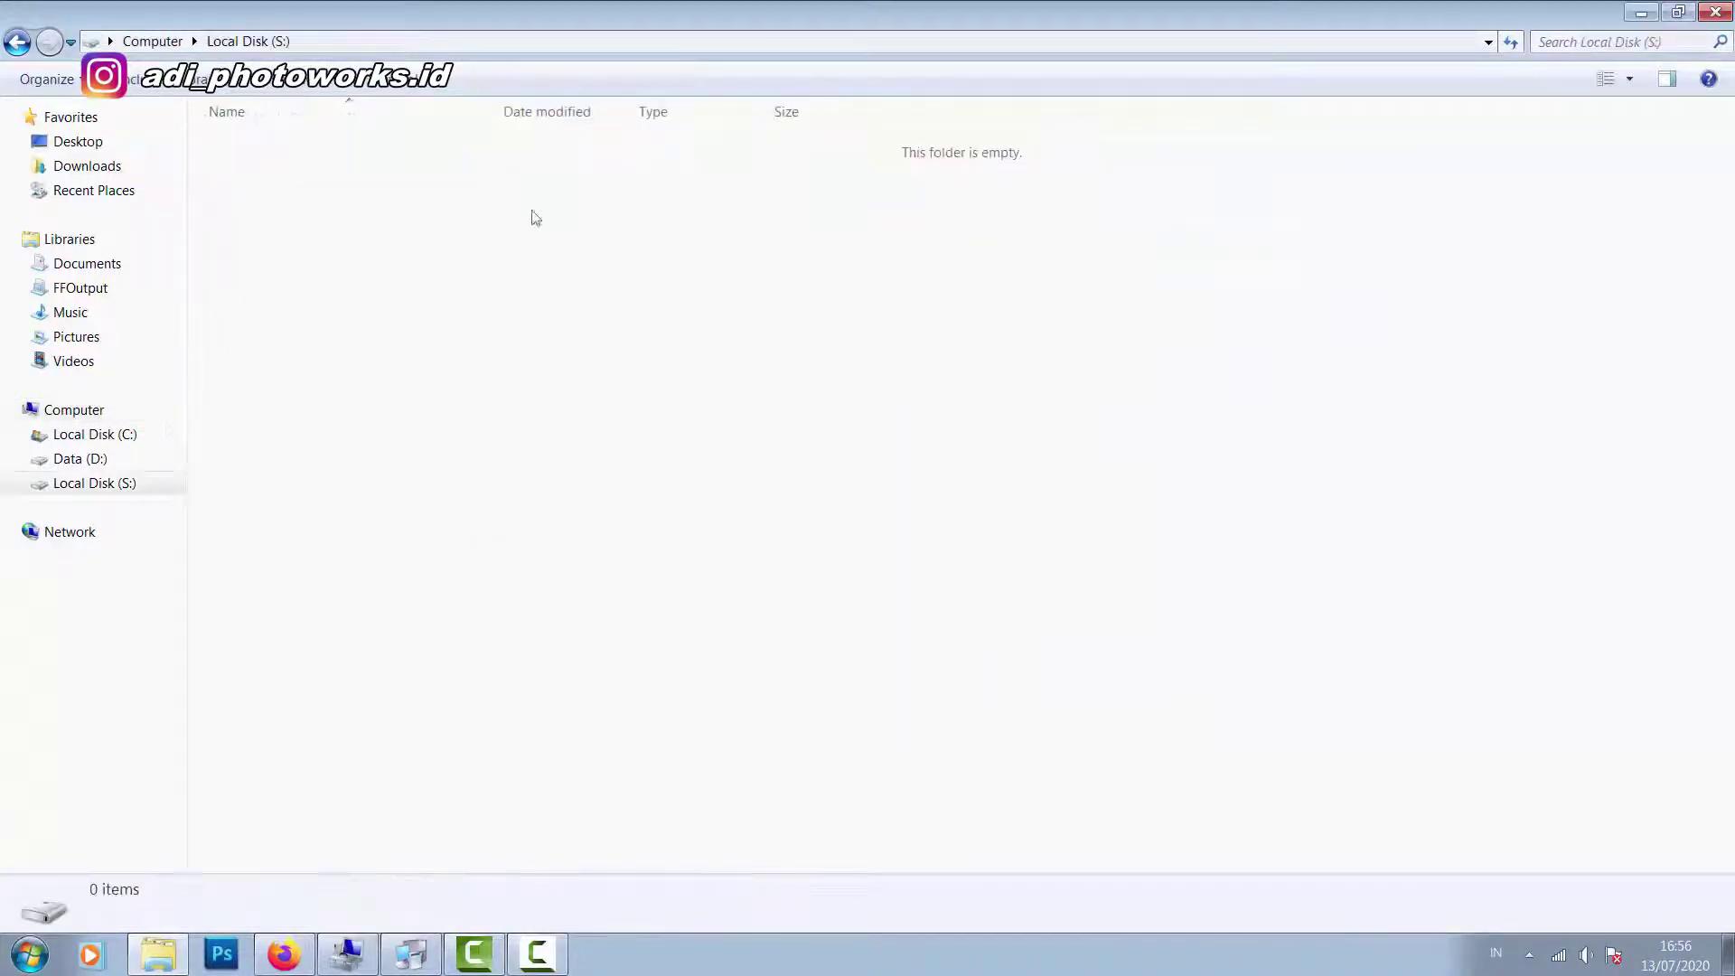
left_click(73, 412)
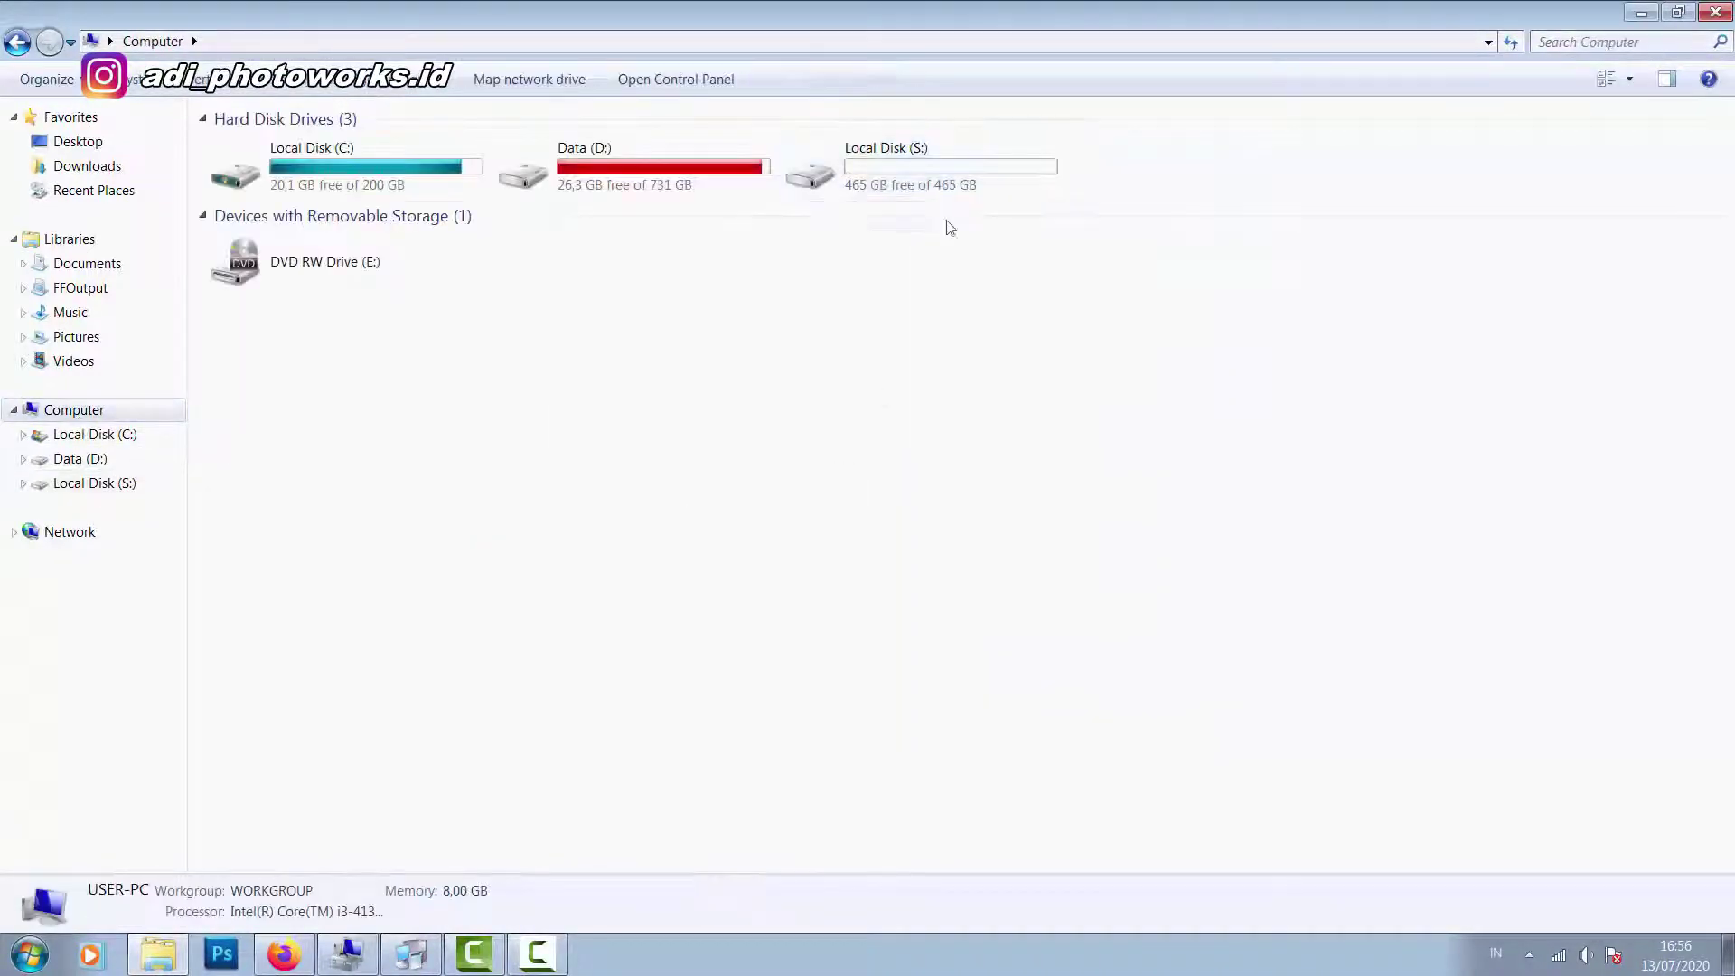
left_click(940, 176)
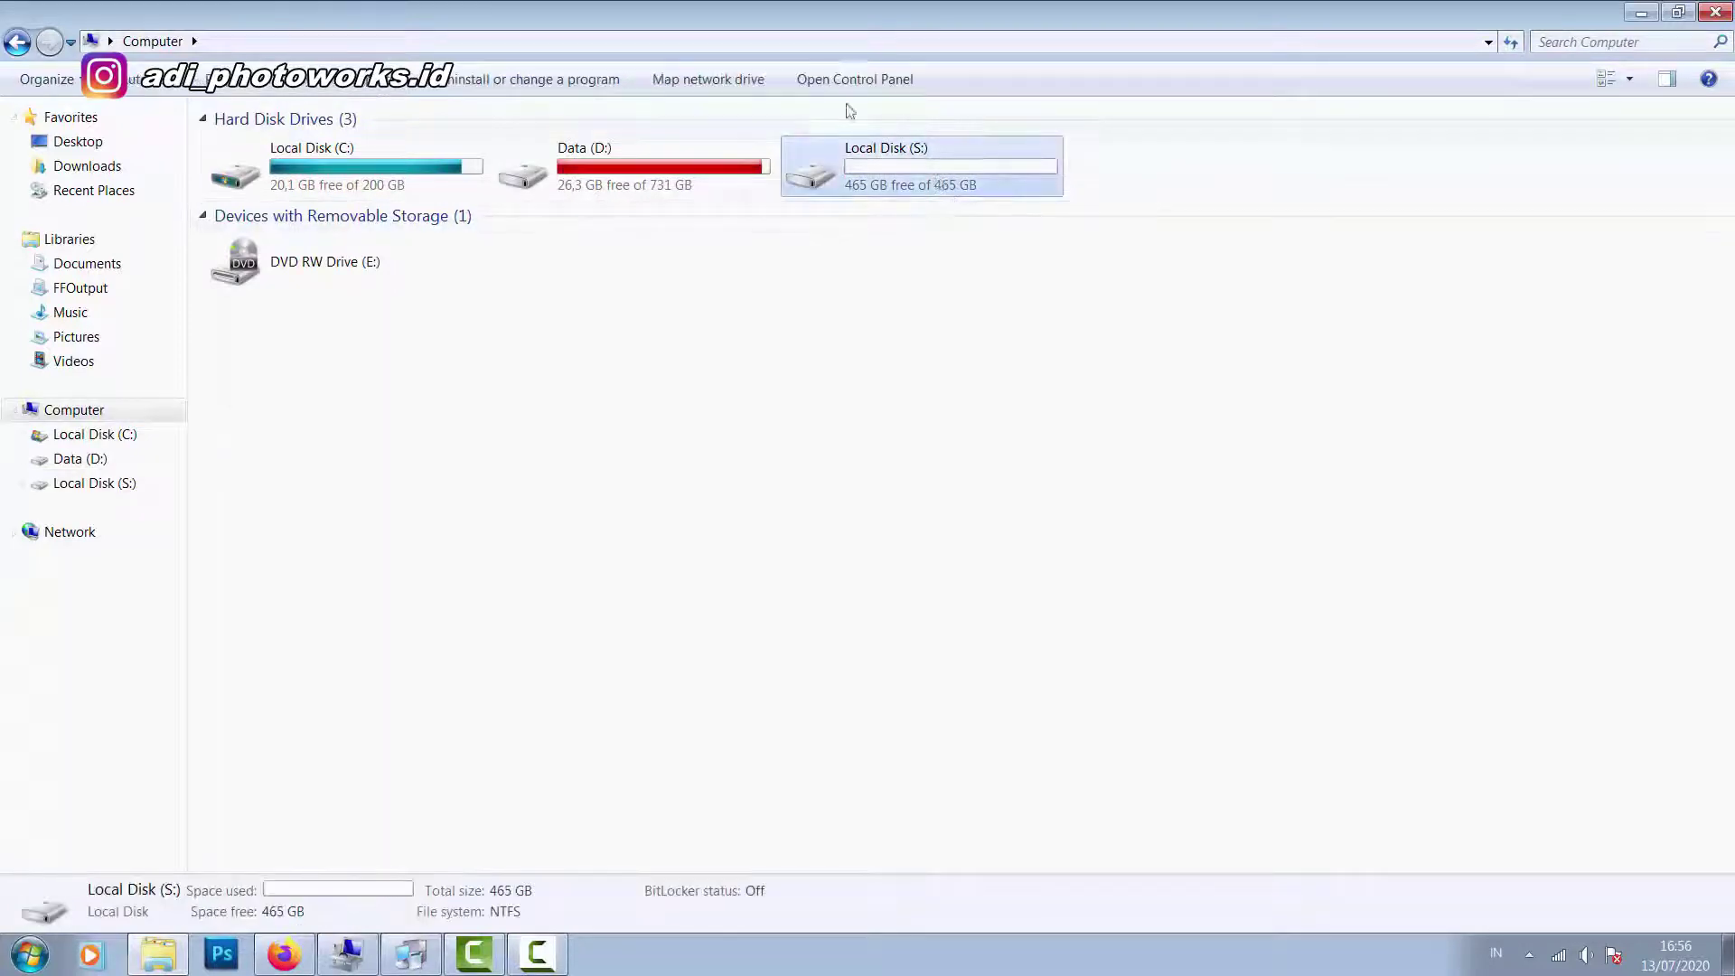
left_click(959, 286)
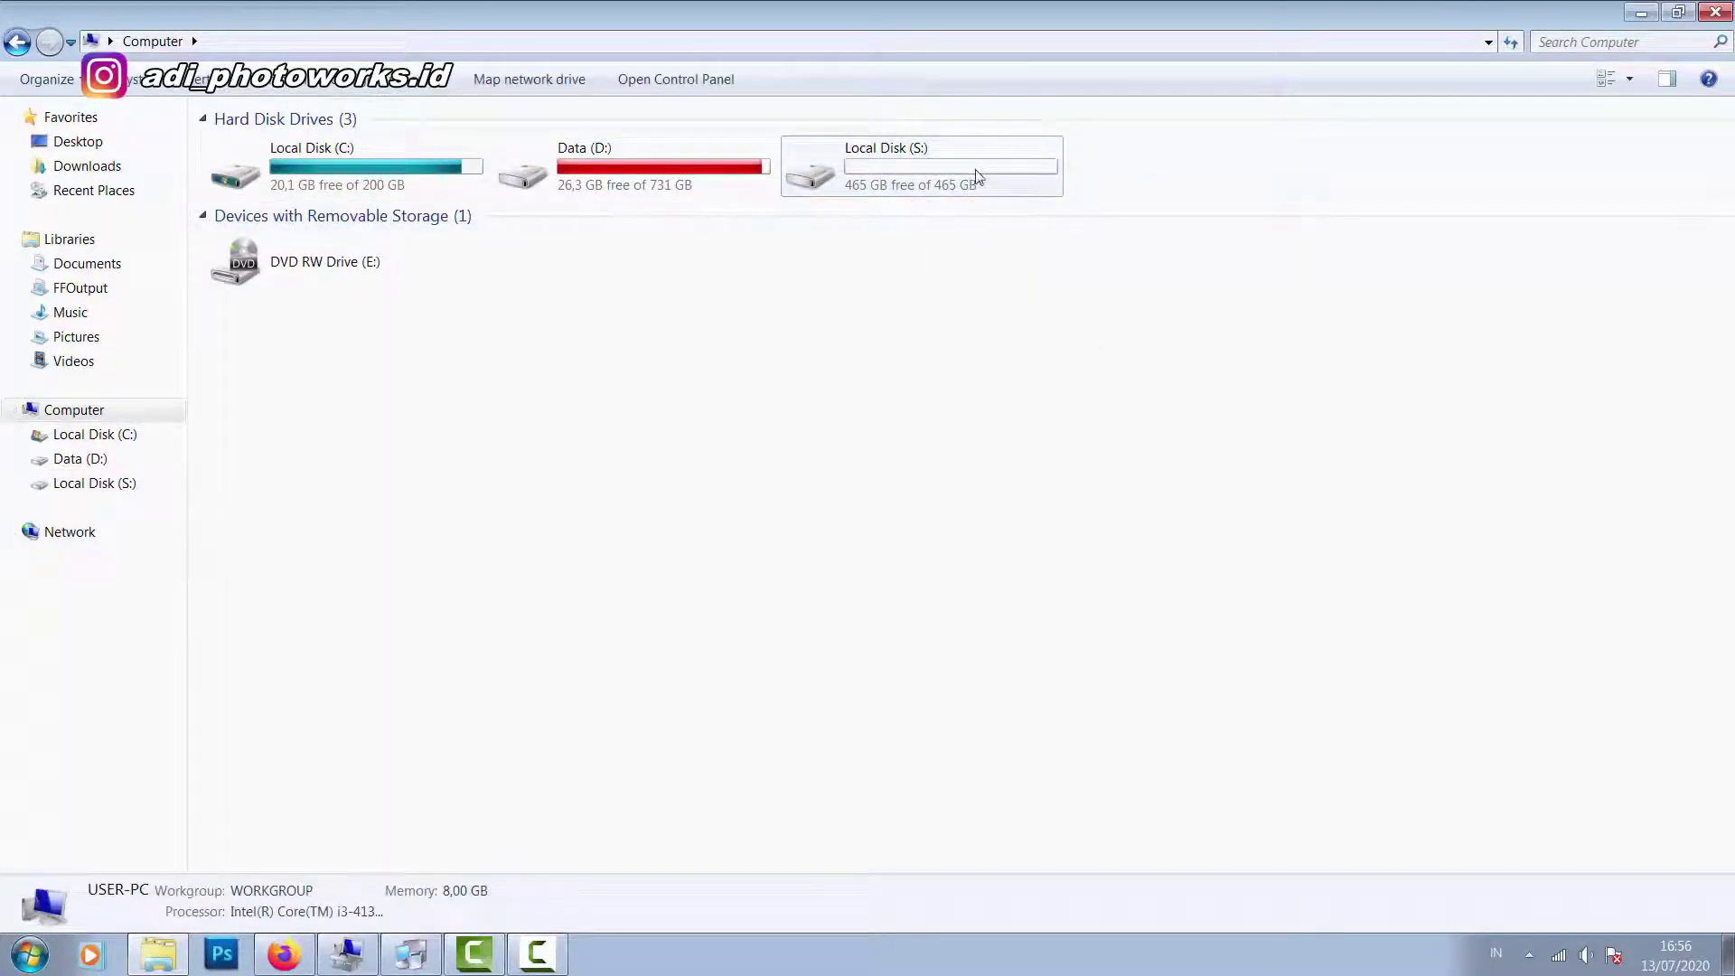